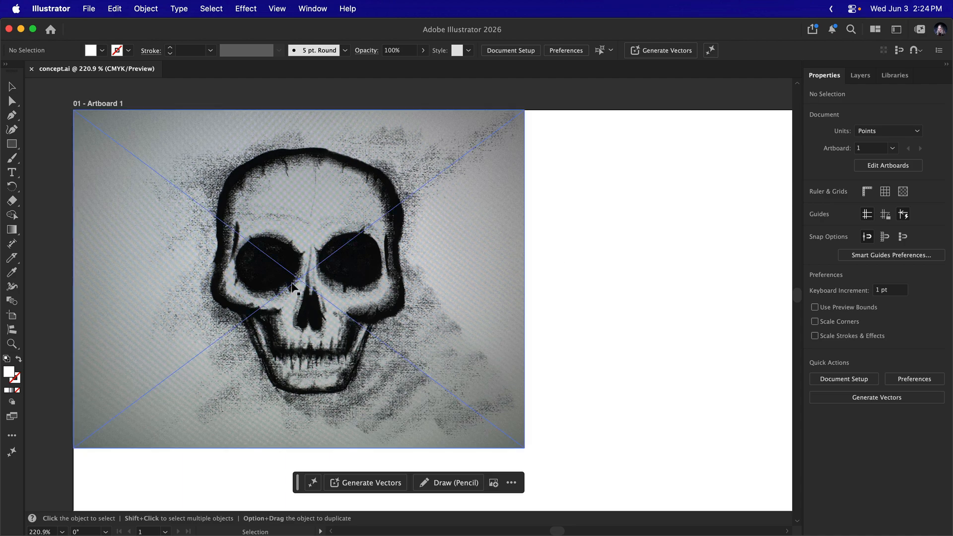
Step: Start Concept to Vector on the skull sketch image
{"action": "scroll", "coordinate": [293, 287], "scroll_direction": "up", "scroll_amount": 10}
{"action": "scroll", "coordinate": [293, 287], "scroll_direction": "down", "scroll_amount": 10}
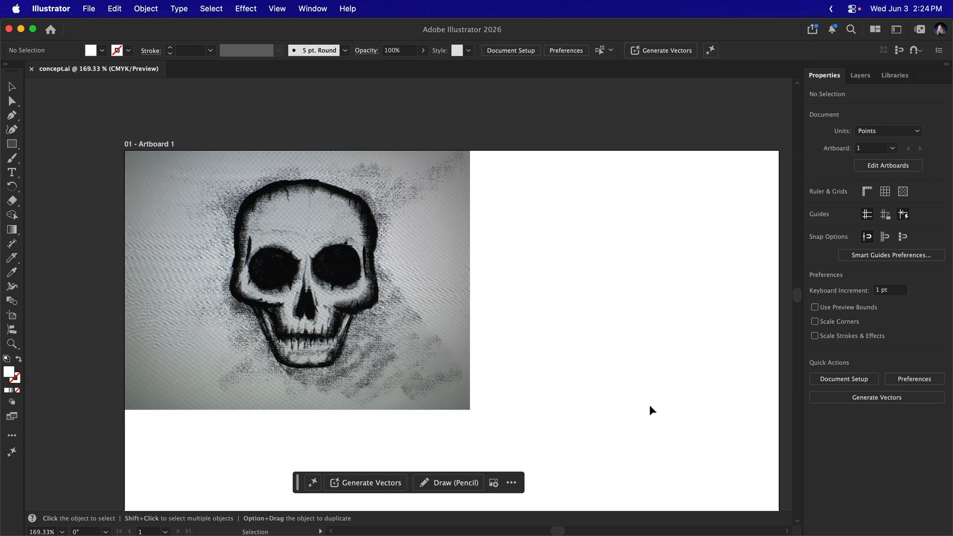
{"action": "scroll", "coordinate": [651, 406], "scroll_direction": "down", "scroll_amount": 2}
{"action": "scroll", "coordinate": [650, 406], "scroll_direction": "right", "scroll_amount": 2}
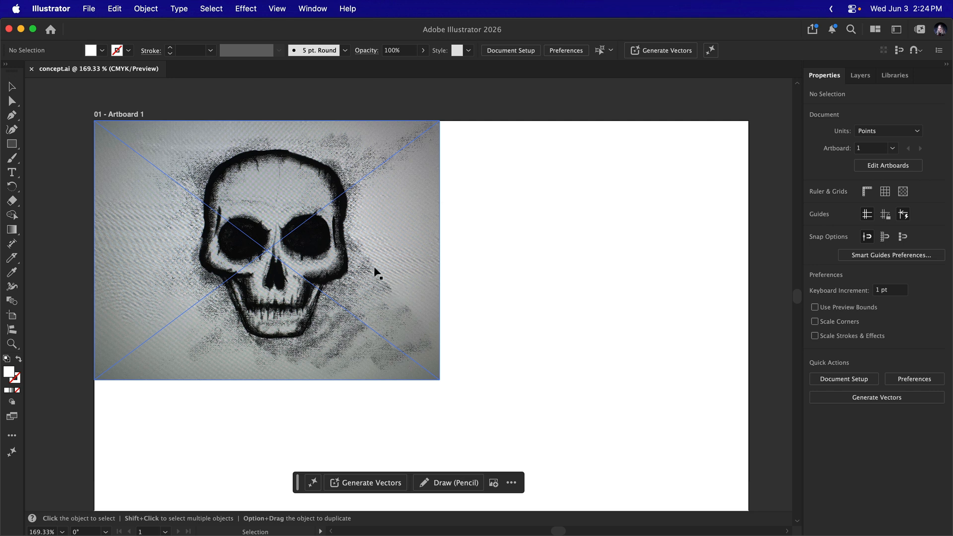
{"action": "left_click", "coordinate": [270, 203]}
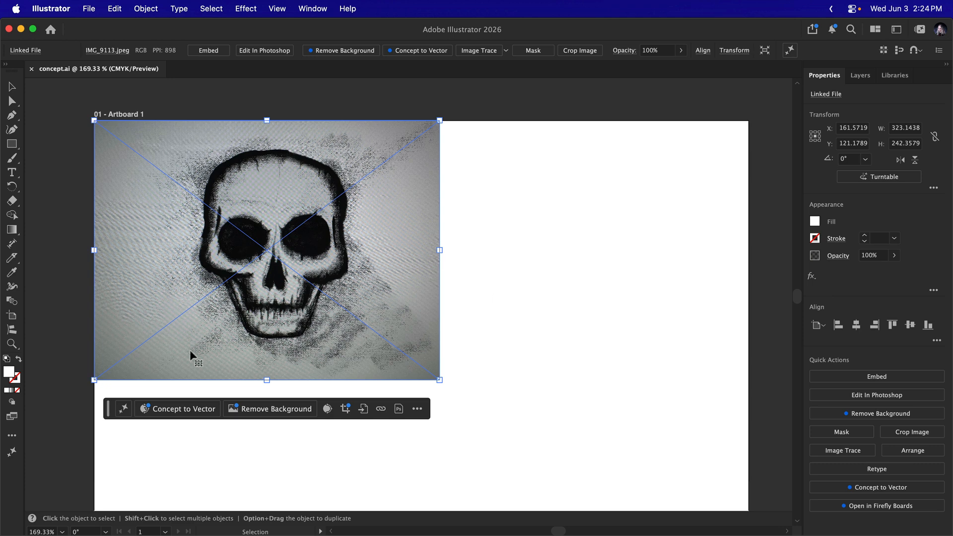
{"action": "left_click", "coordinate": [163, 410]}
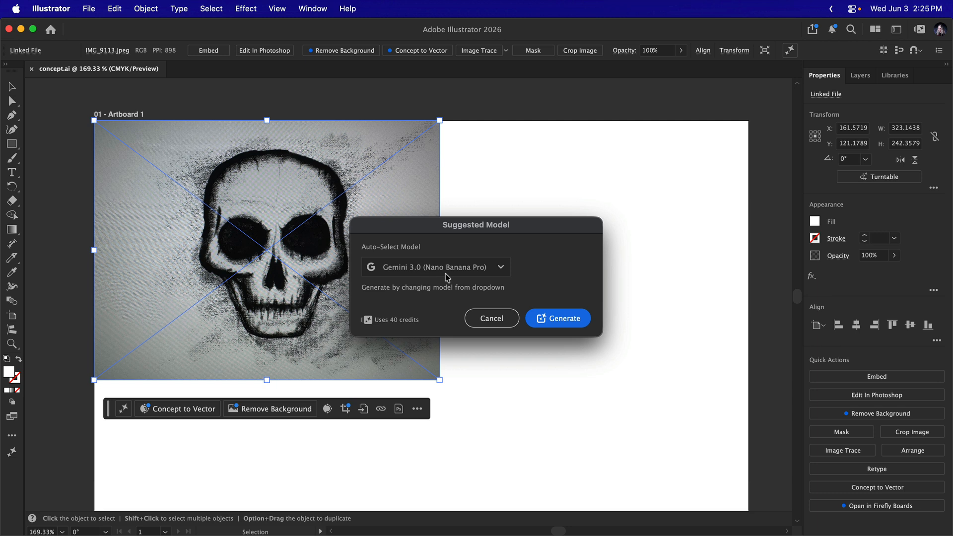
{"action": "left_click", "coordinate": [506, 273]}
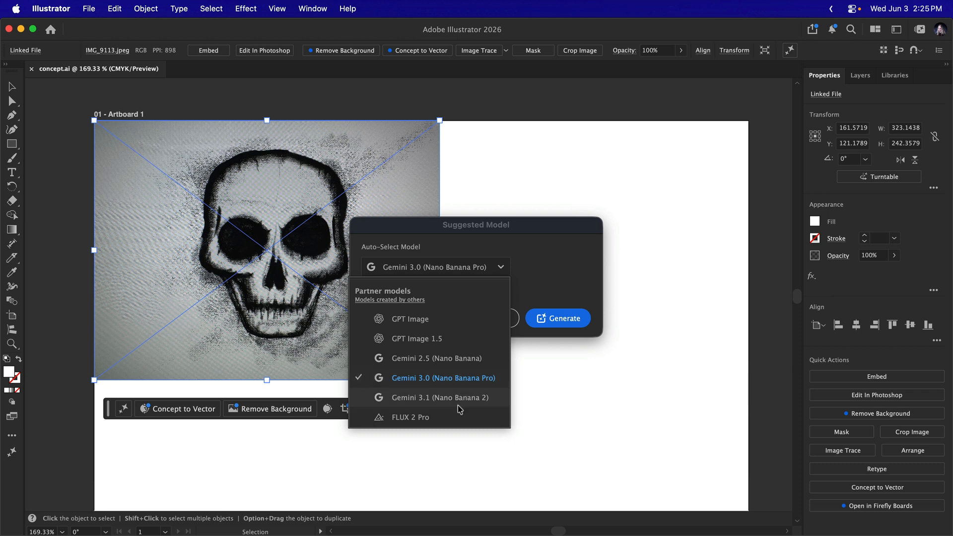
{"action": "left_click", "coordinate": [454, 362]}
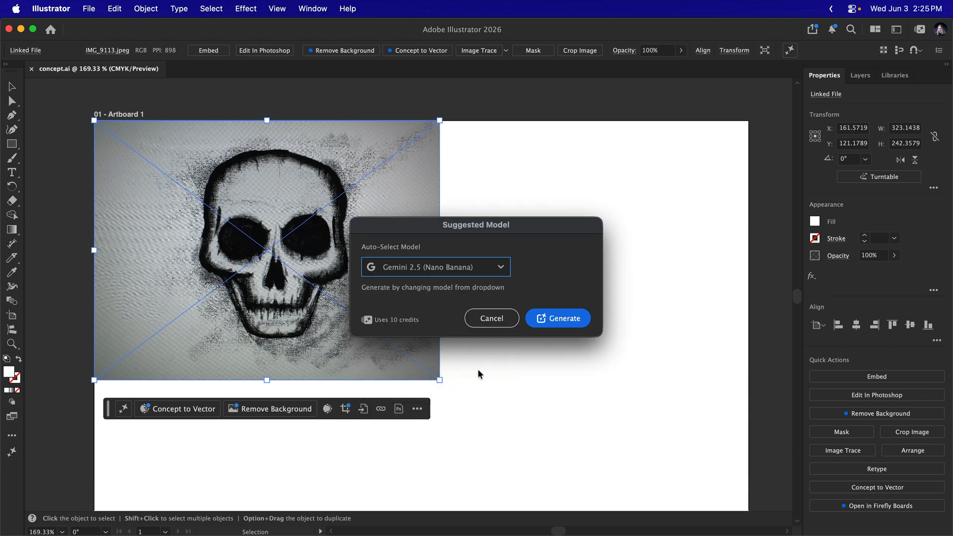
{"action": "left_click", "coordinate": [495, 271]}
{"action": "left_click", "coordinate": [431, 378]}
{"action": "left_click", "coordinate": [504, 270]}
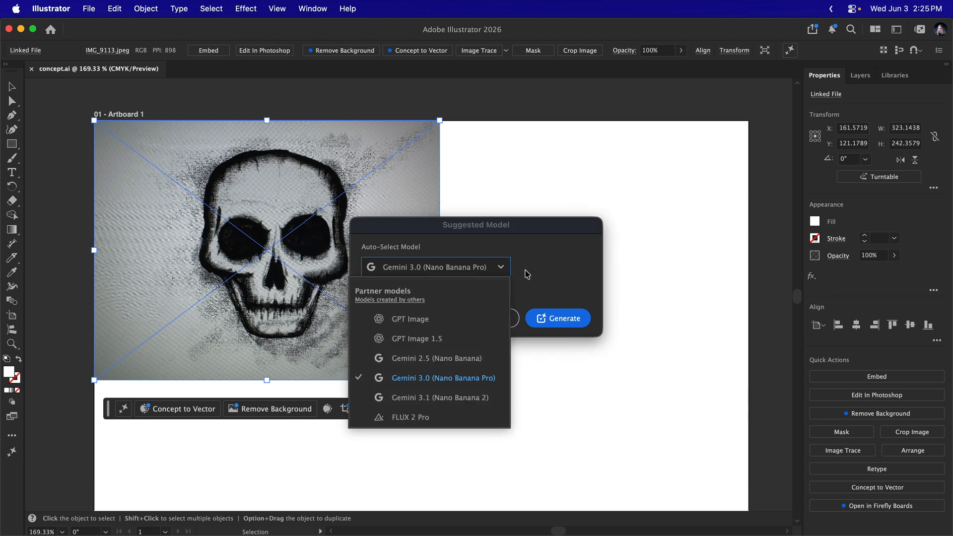
{"action": "left_click", "coordinate": [540, 276]}
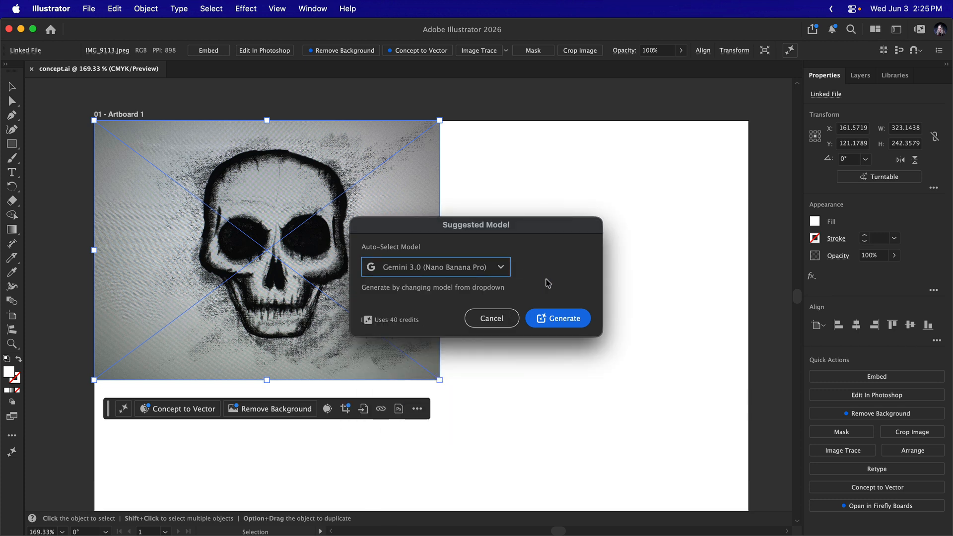
Step: Generate a skull vector with Gemini 3.0 (Nano Banana Pro), prompting for bold, well-defined lines with sharp edges and no shading, textures or noise
{"action": "left_click", "coordinate": [568, 320]}
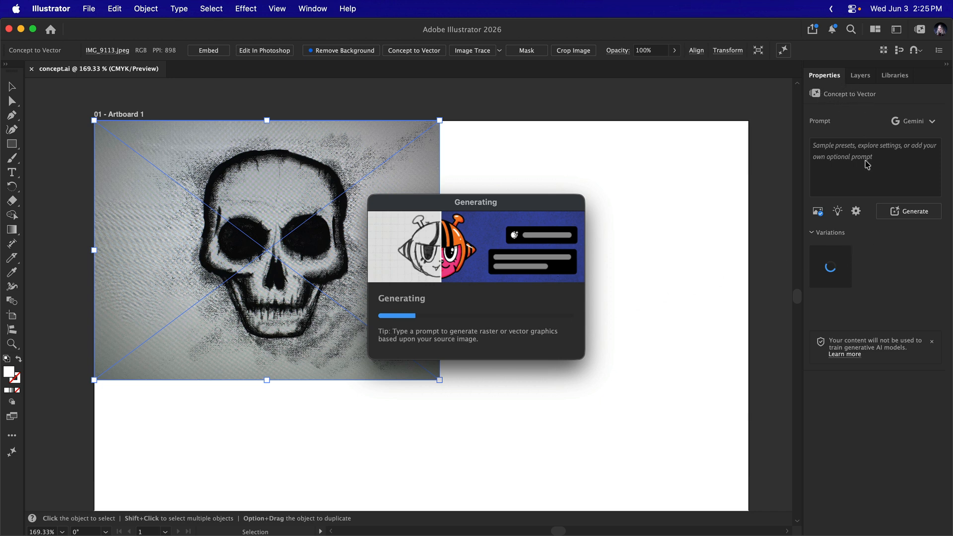
{"action": "left_click", "coordinate": [846, 161]}
{"action": "type", "text": "Refine the sketch into a clean vector illustration. Use bold, well-defined lines with sharp edges. Remove all shading, textures, and noise"}
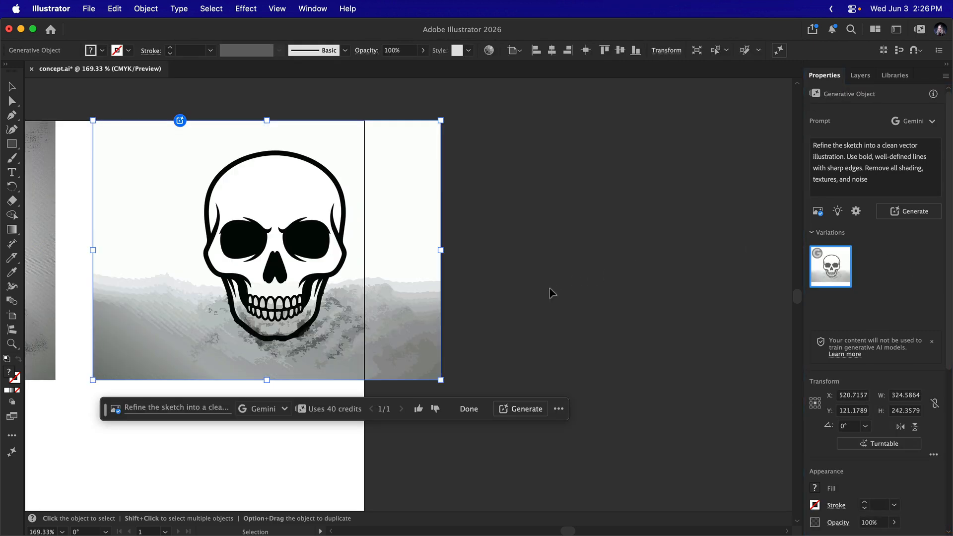
{"action": "scroll", "coordinate": [551, 292], "scroll_direction": "left", "scroll_amount": 10}
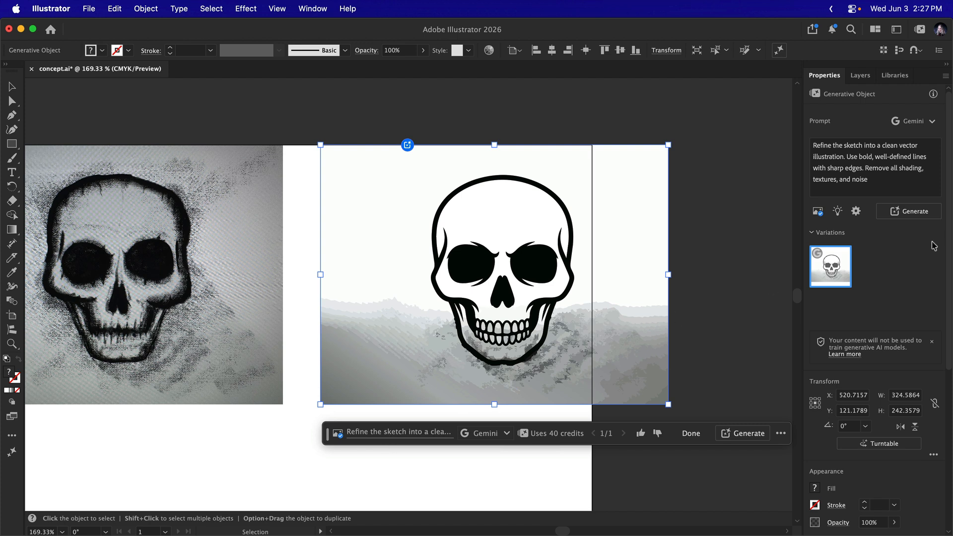
Step: Generate a second skull variation using the Geometric preset with Match Reference Image at its maximum
{"action": "left_click", "coordinate": [856, 211]}
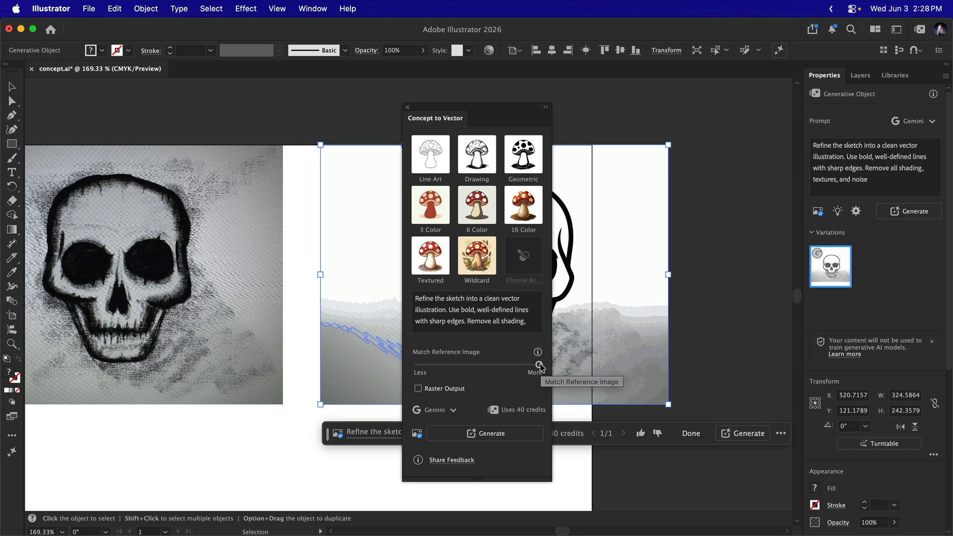
{"action": "mouse_move", "coordinate": [540, 365]}
{"action": "left_mouse_down"}
{"action": "mouse_move", "coordinate": [416, 367]}
{"action": "mouse_move", "coordinate": [539, 364]}
{"action": "left_mouse_up"}
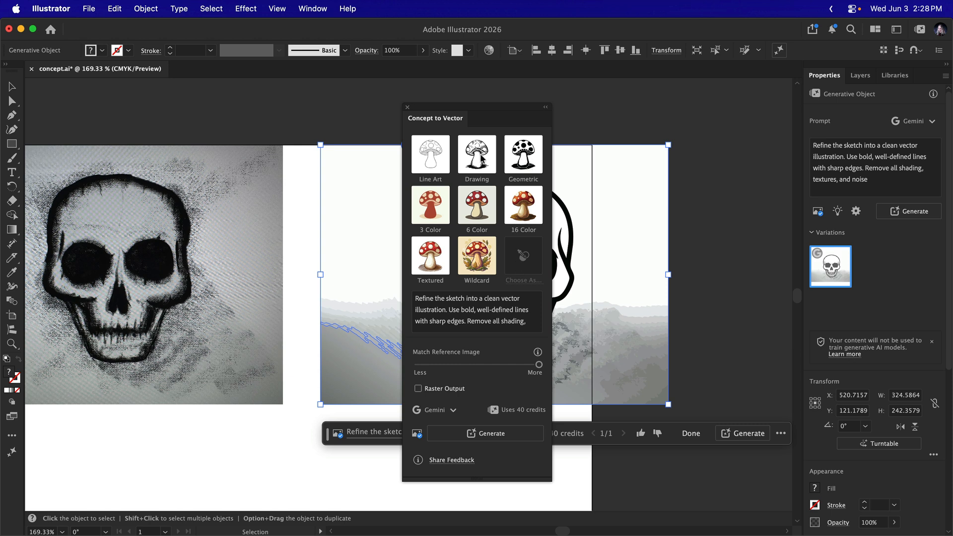
{"action": "left_click", "coordinate": [524, 161]}
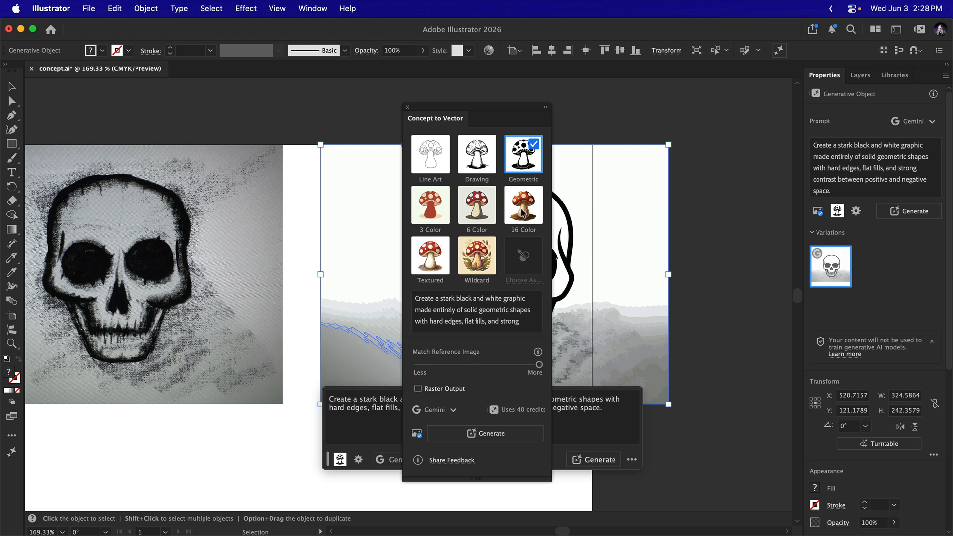
{"action": "left_click_drag", "start_coordinate": [433, 119], "coordinate": [675, 131]}
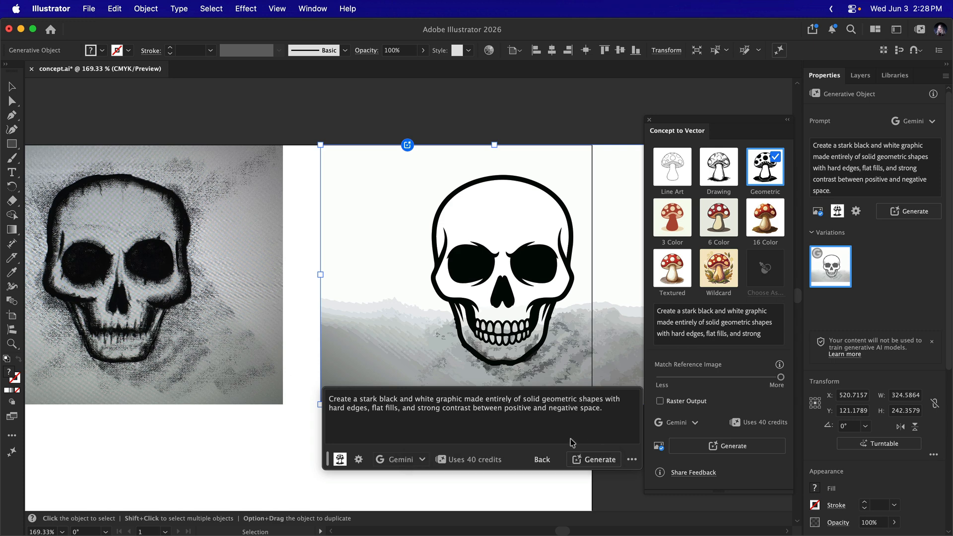
{"action": "left_click", "coordinate": [597, 461]}
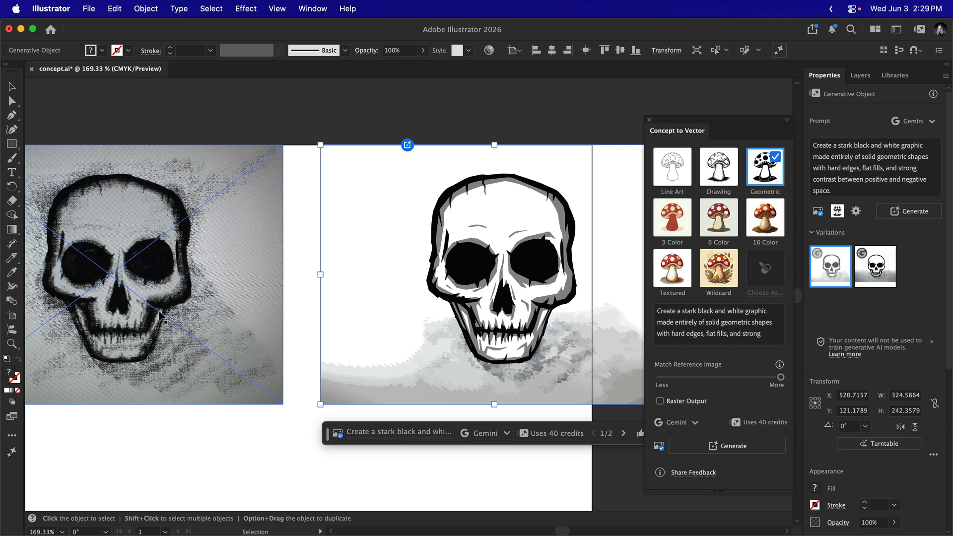
{"action": "mouse_move", "coordinate": [876, 267]}
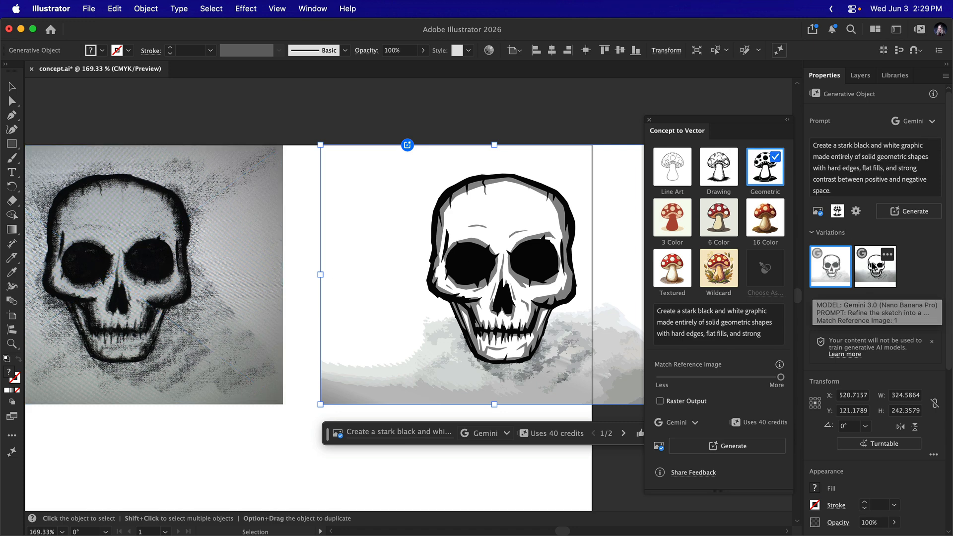
{"action": "mouse_move", "coordinate": [838, 271]}
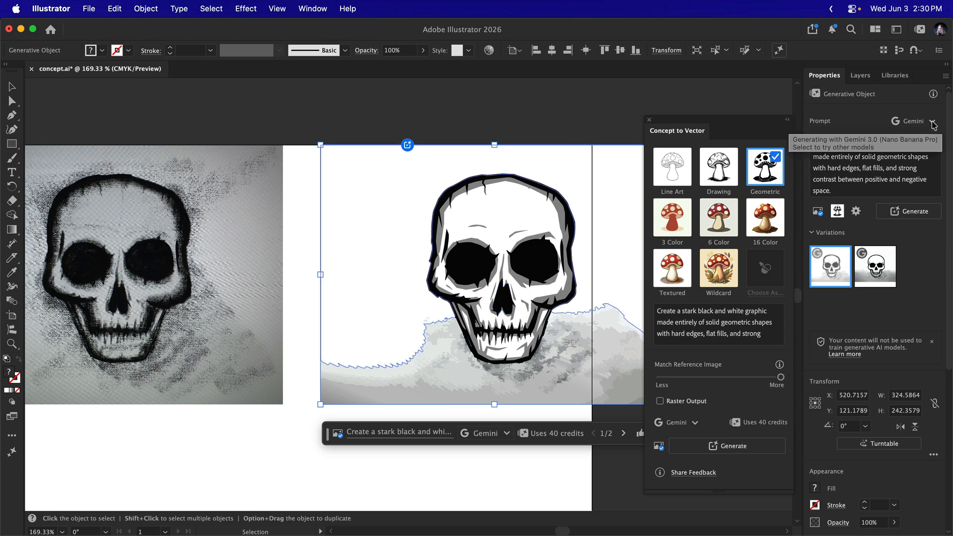
Step: Change the generation model to GPT Image 1.5 and generate another skull variation with the Geometric preset
{"action": "left_click", "coordinate": [649, 120]}
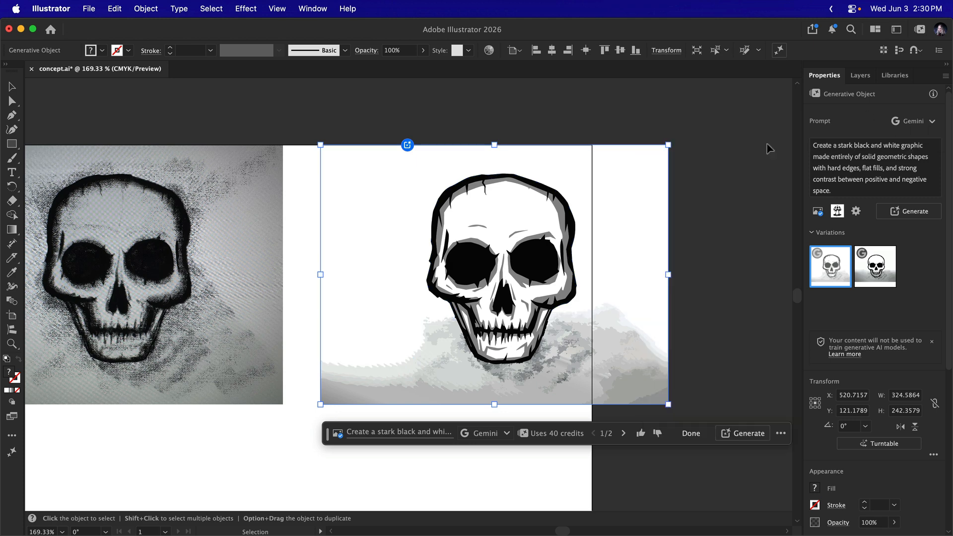
{"action": "left_click", "coordinate": [931, 123]}
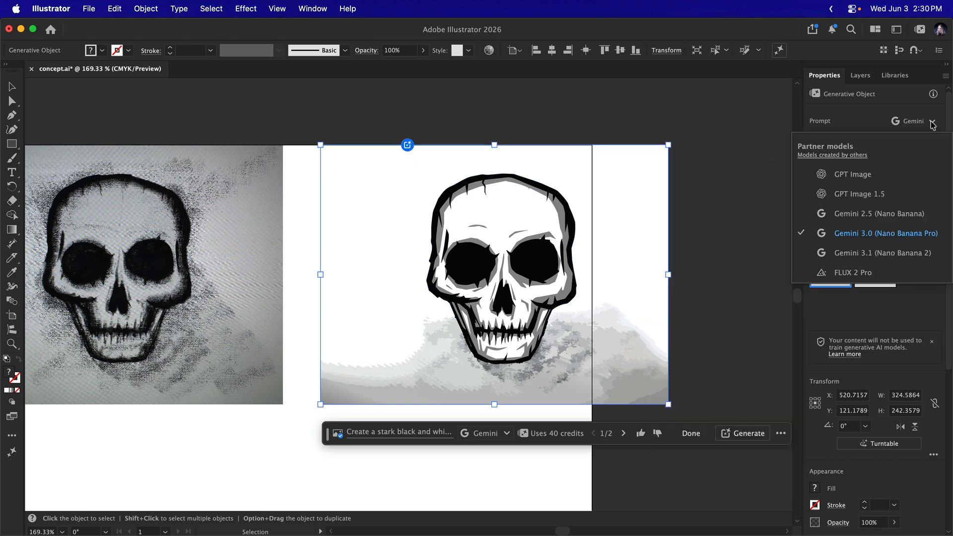
{"action": "left_click", "coordinate": [897, 176]}
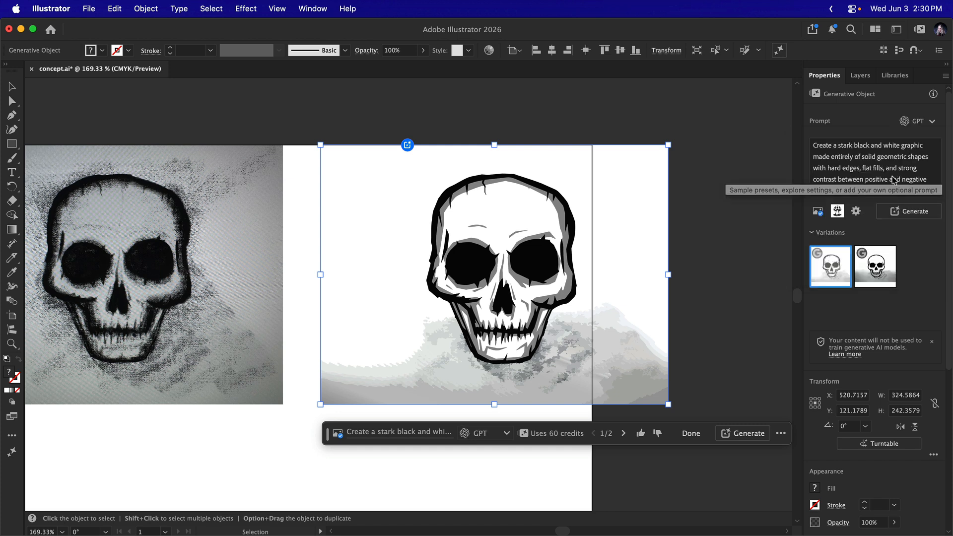
{"action": "left_click", "coordinate": [856, 211]}
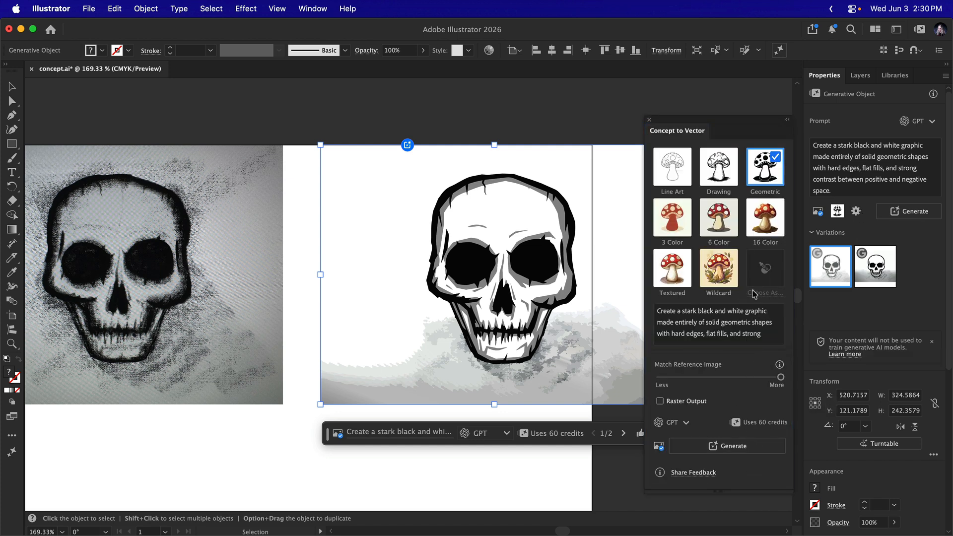
{"action": "left_click", "coordinate": [686, 425]}
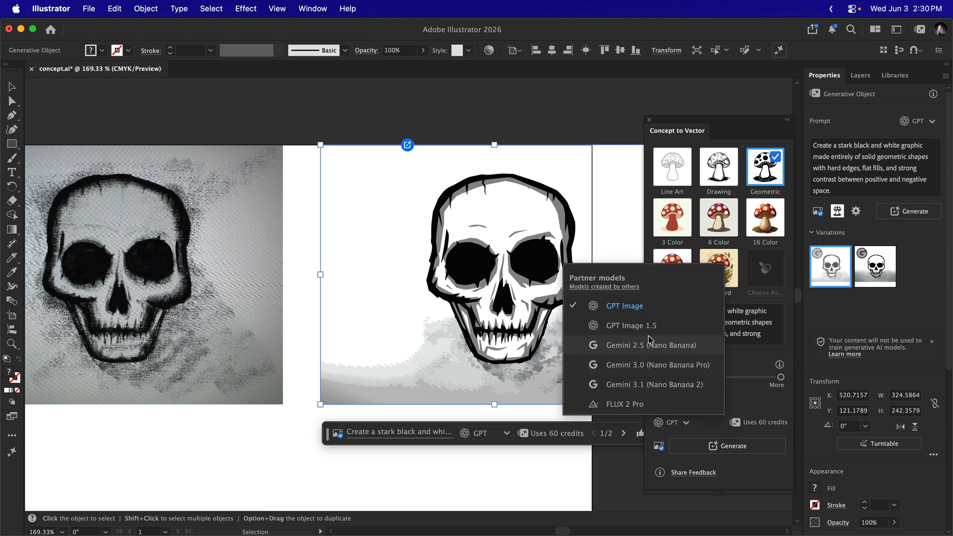
{"action": "left_click", "coordinate": [703, 325]}
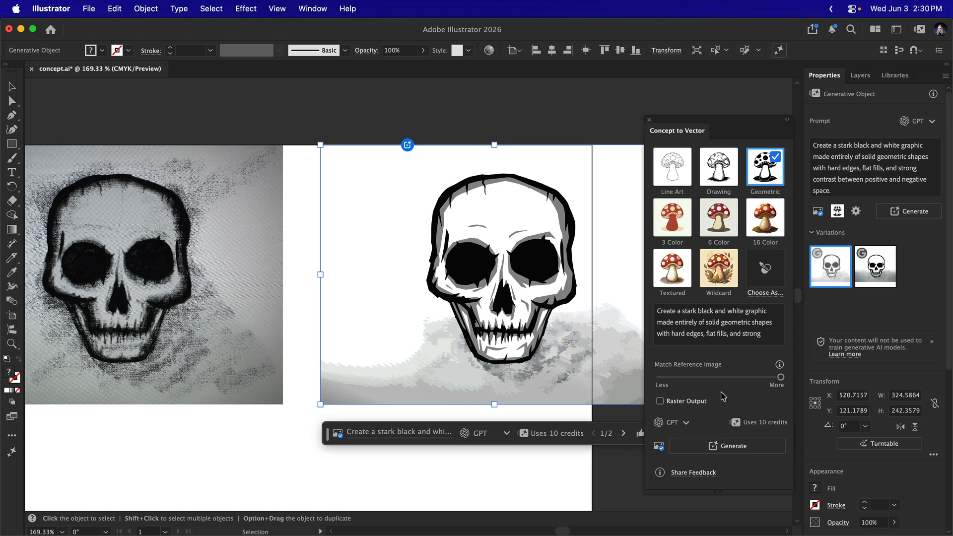
{"action": "left_click", "coordinate": [731, 446]}
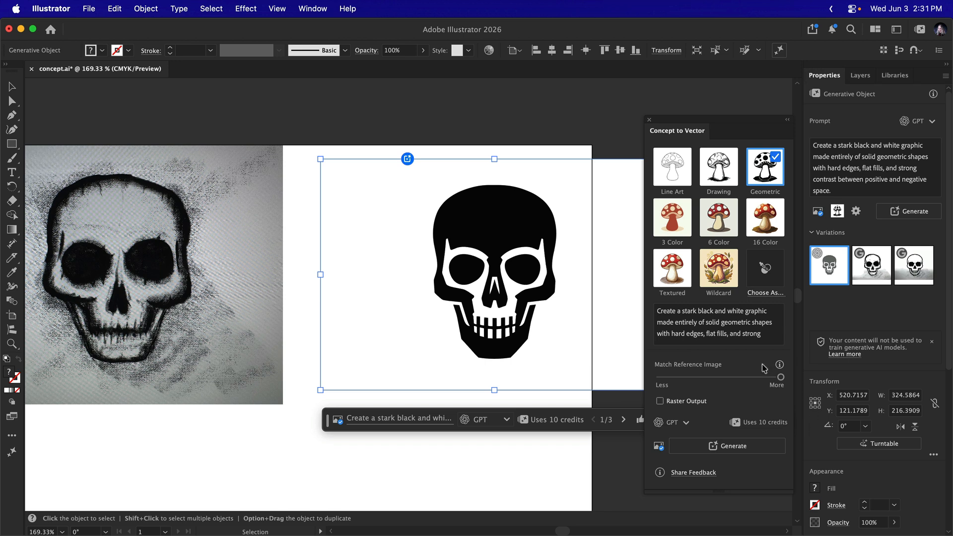
Step: Compare the three skull variations and choose the Geometric one made with Gemini
{"action": "left_click", "coordinate": [862, 275]}
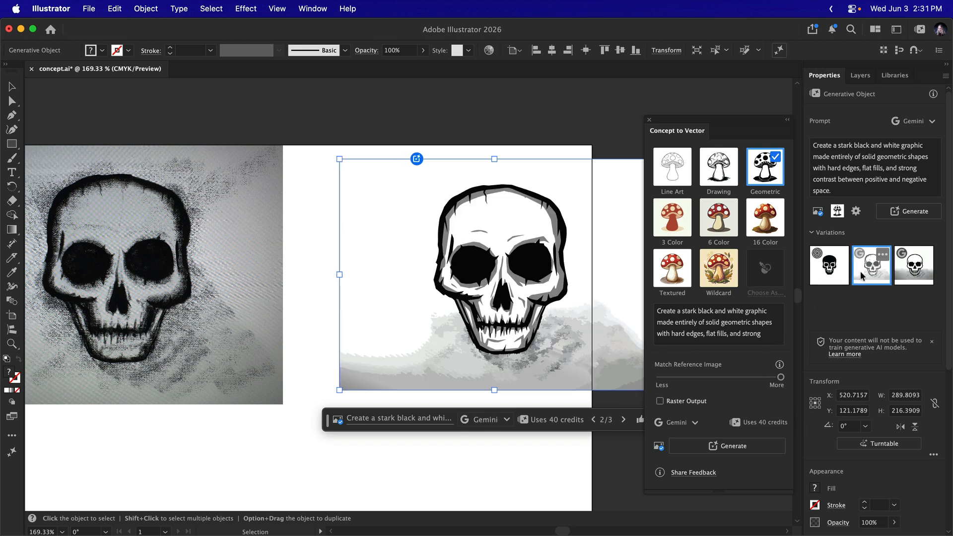
{"action": "left_click", "coordinate": [838, 277]}
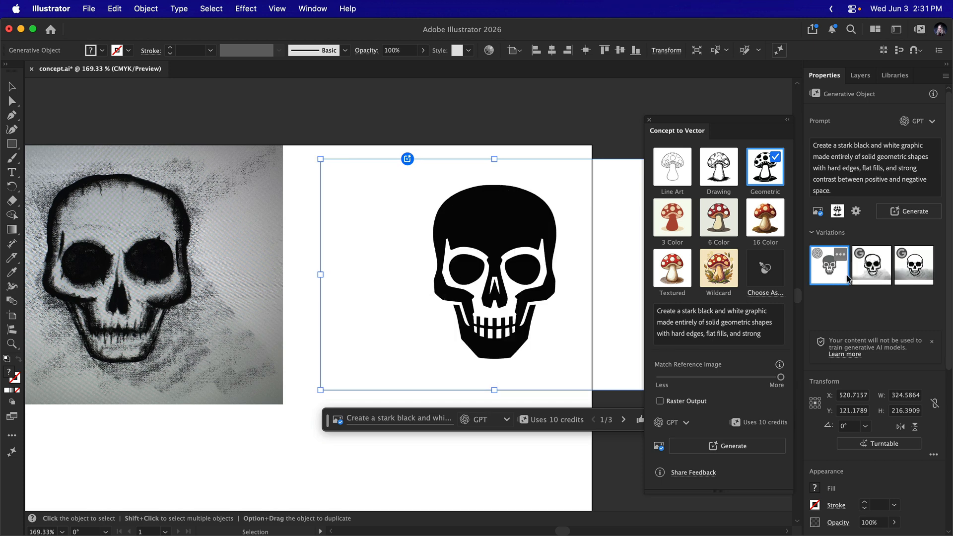
{"action": "left_click", "coordinate": [879, 282]}
{"action": "left_click", "coordinate": [914, 275]}
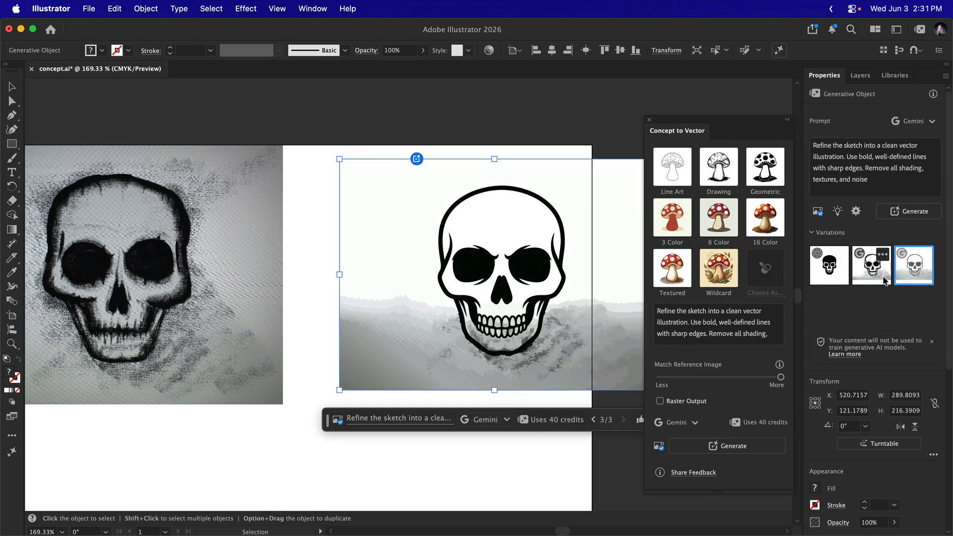
{"action": "left_click", "coordinate": [884, 279]}
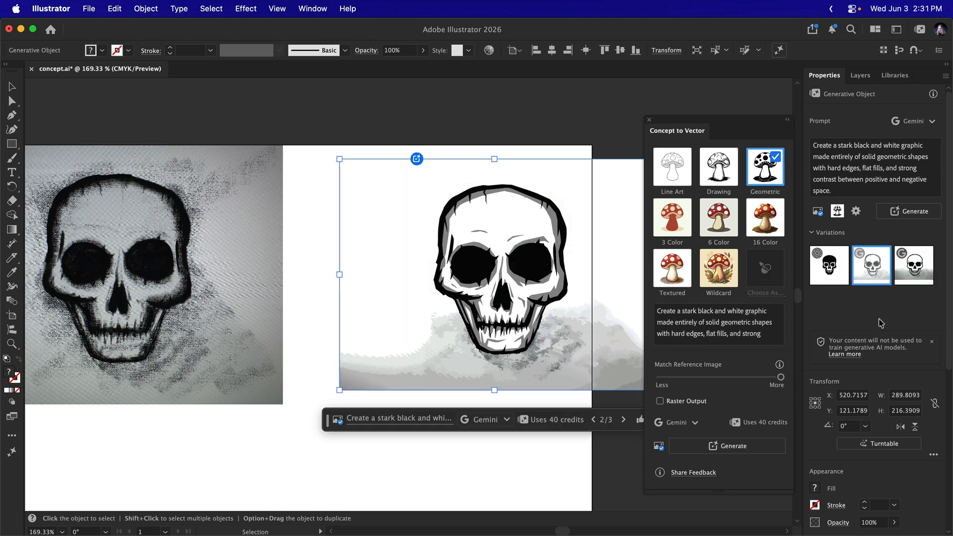
{"action": "mouse_move", "coordinate": [868, 279]}
Step: Remove the background from the photo of the black cat in the pink bed, lower on the artboard
{"action": "left_click", "coordinate": [279, 442]}
{"action": "scroll", "coordinate": [279, 442], "scroll_direction": "down", "scroll_amount": 7}
{"action": "scroll", "coordinate": [280, 442], "scroll_direction": "left", "scroll_amount": 4}
{"action": "scroll", "coordinate": [280, 442], "scroll_direction": "down", "scroll_amount": 10}
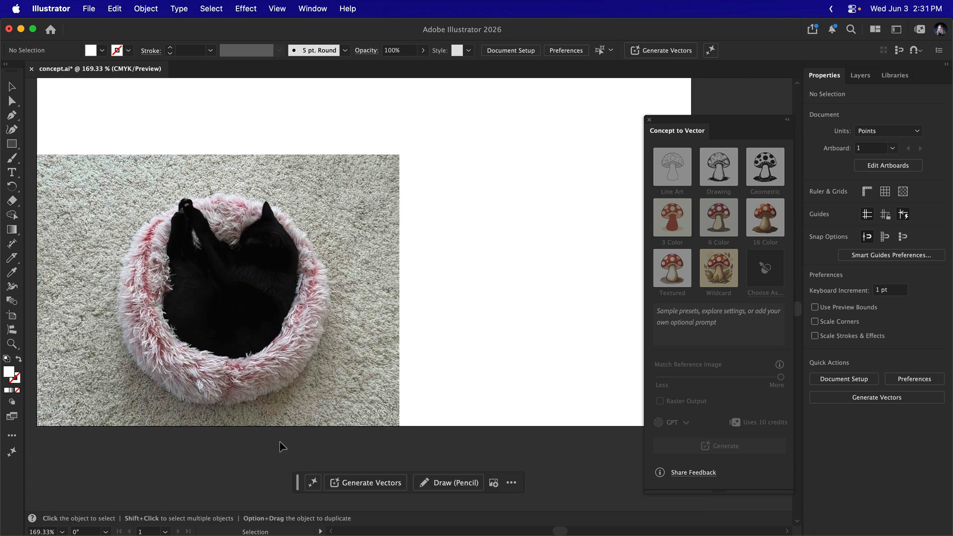
{"action": "left_click", "coordinate": [230, 292]}
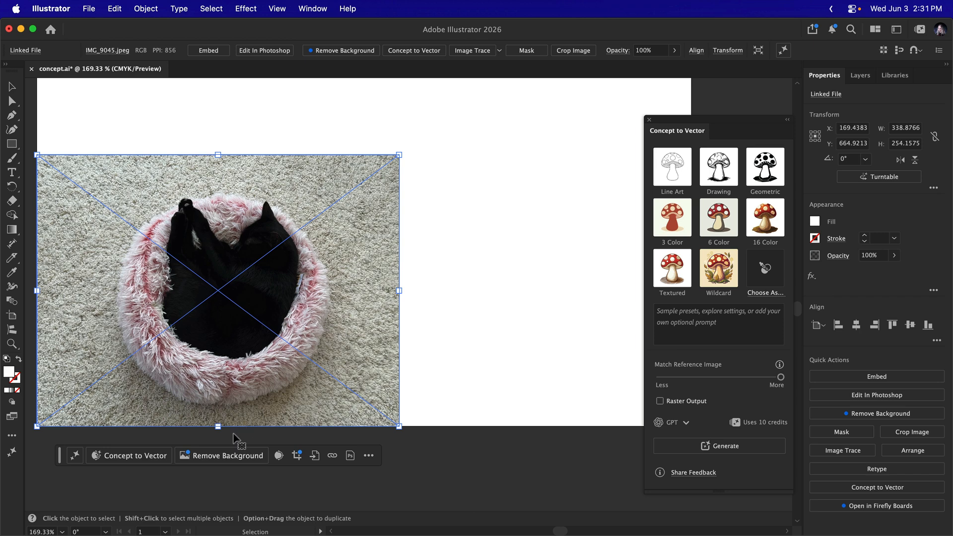
{"action": "left_click", "coordinate": [209, 461]}
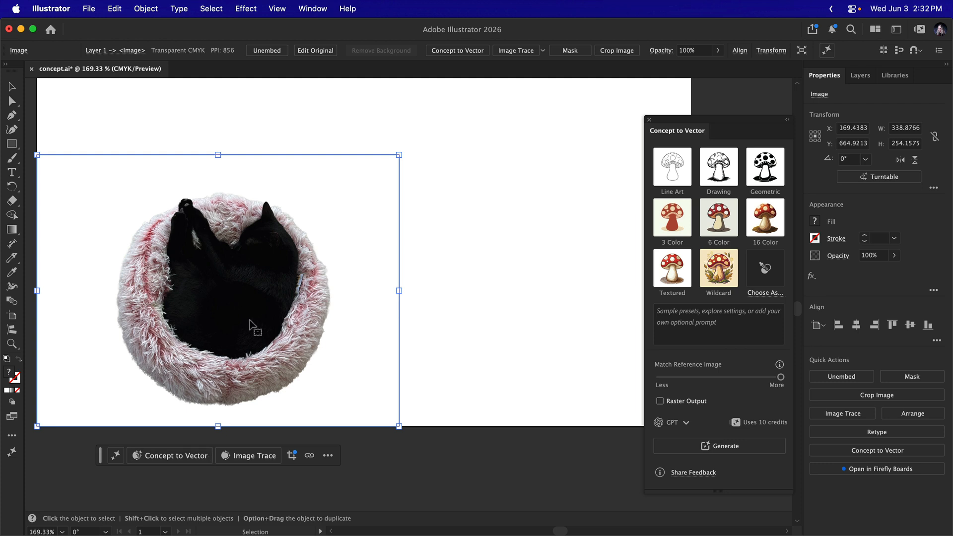
Step: Start Concept to Vector on the cut-out cat photo and apply the 3 Color preset
{"action": "left_click", "coordinate": [168, 458]}
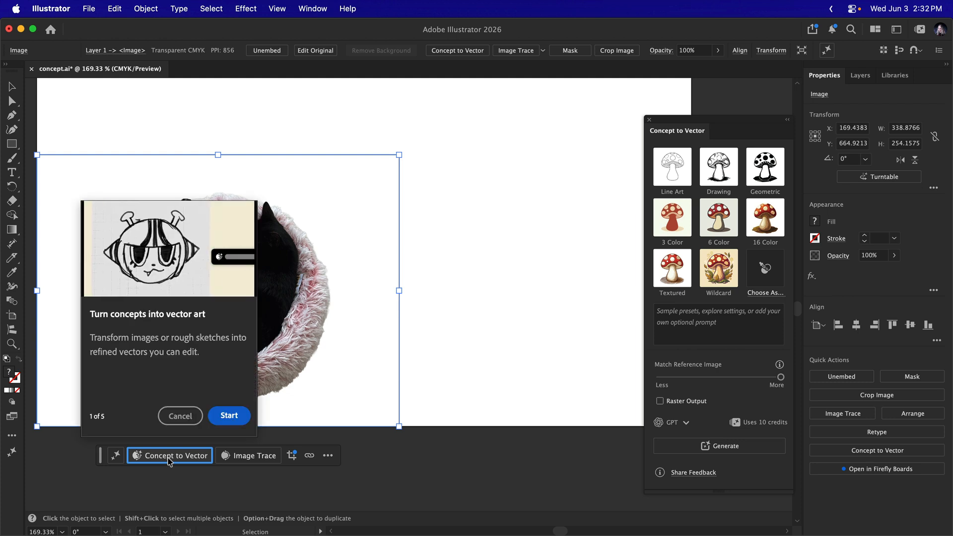
{"action": "left_click", "coordinate": [181, 422]}
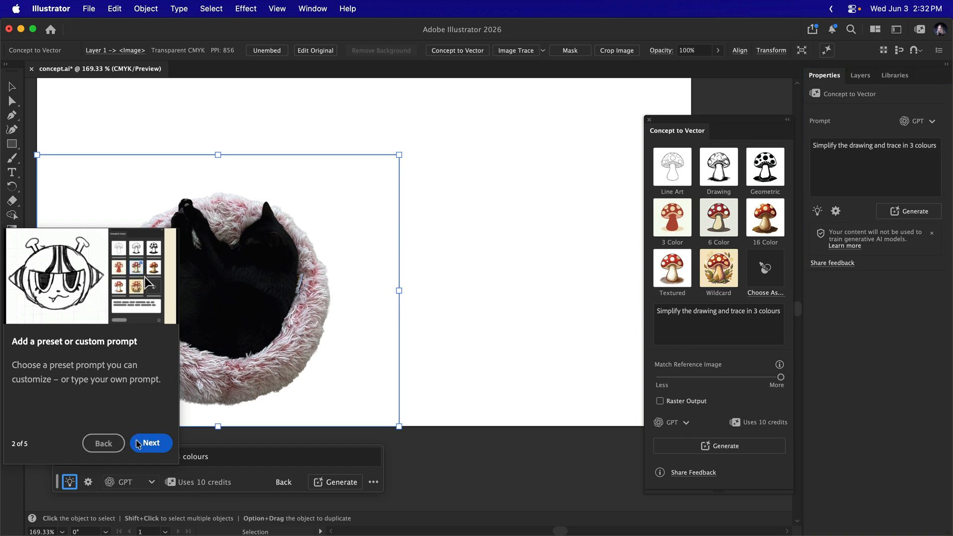
{"action": "left_click", "coordinate": [140, 445]}
{"action": "left_click", "coordinate": [154, 443]}
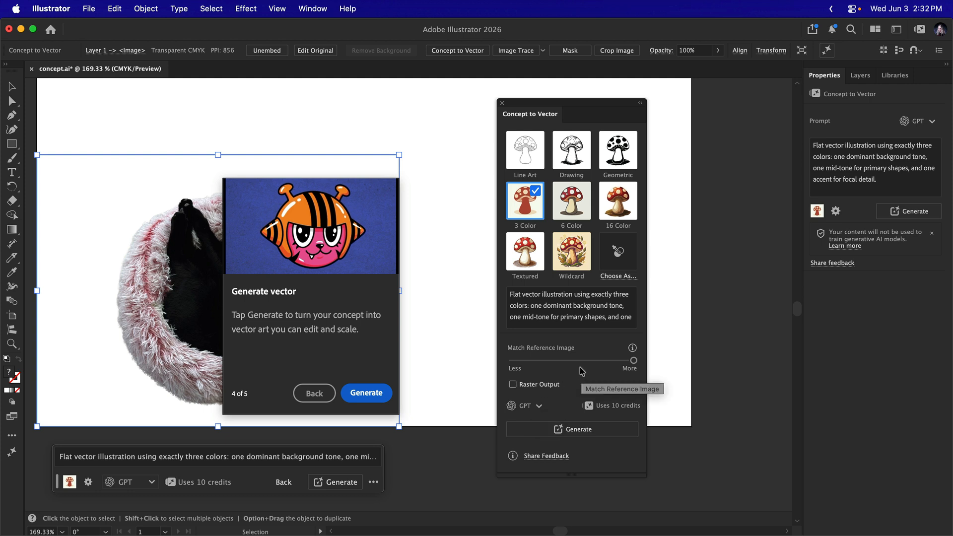
Step: Set Match Reference Image to its midpoint and generate the three-colour cat vector with the GPT model
{"action": "mouse_move", "coordinate": [578, 361]}
{"action": "left_mouse_down"}
{"action": "mouse_move", "coordinate": [544, 363]}
{"action": "mouse_move", "coordinate": [573, 362]}
{"action": "left_mouse_up"}
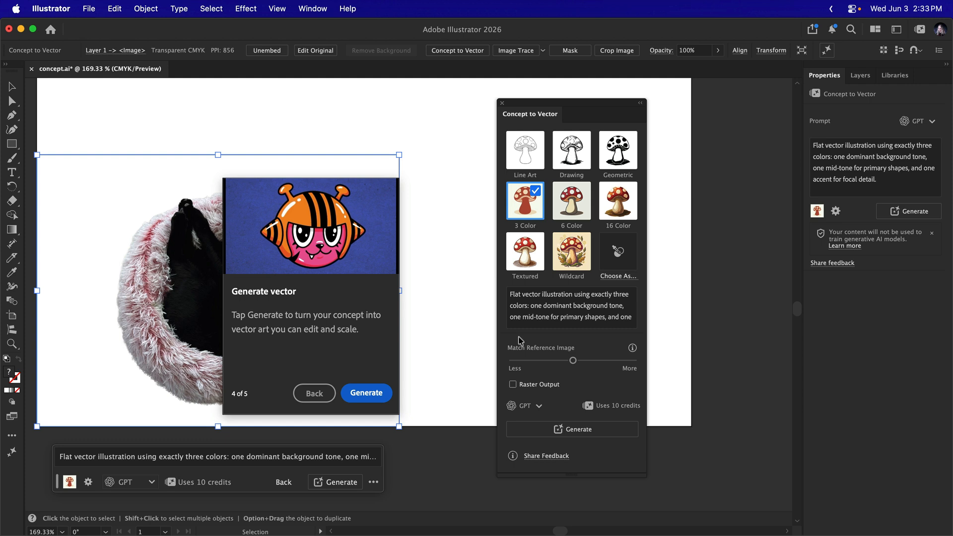
{"action": "left_click", "coordinate": [587, 304]}
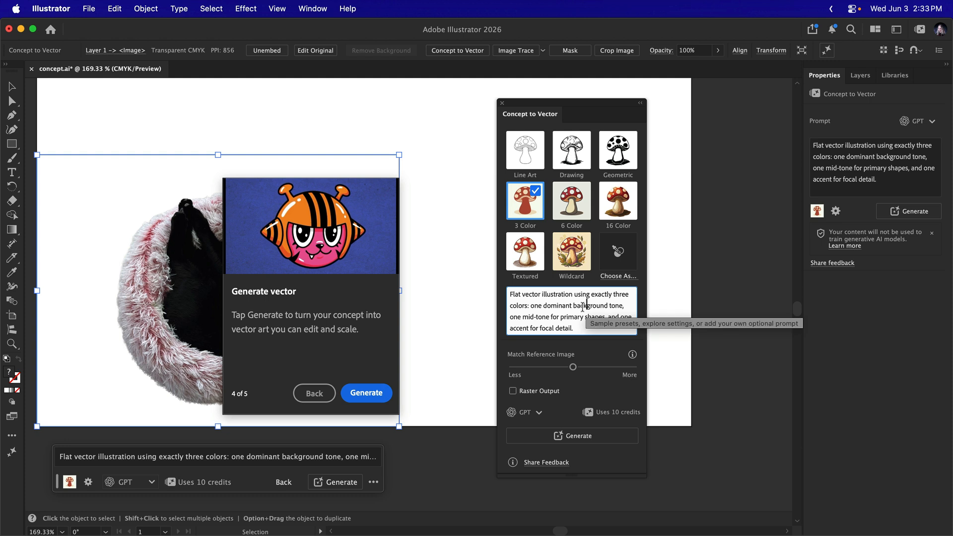
{"action": "left_click", "coordinate": [583, 349]}
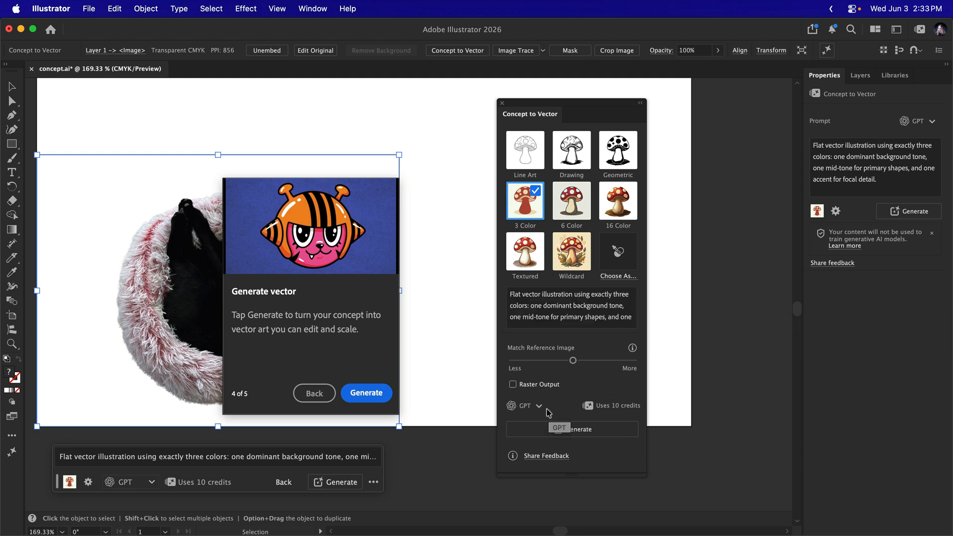
{"action": "left_click", "coordinate": [578, 431]}
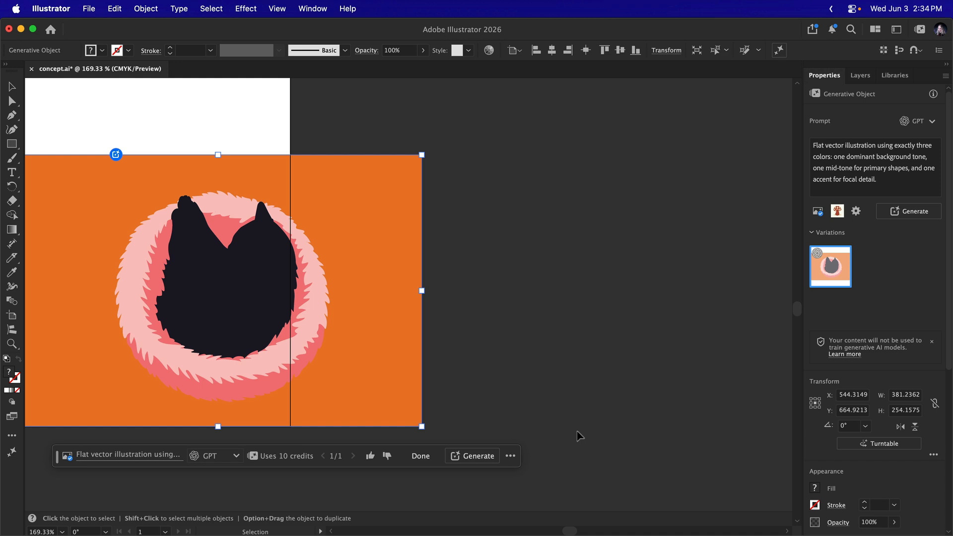
Step: Change the generation model to Gemini 2.5 (Nano Banana) and generate another 3 Color variation of the cat
{"action": "mouse_move", "coordinate": [828, 257]}
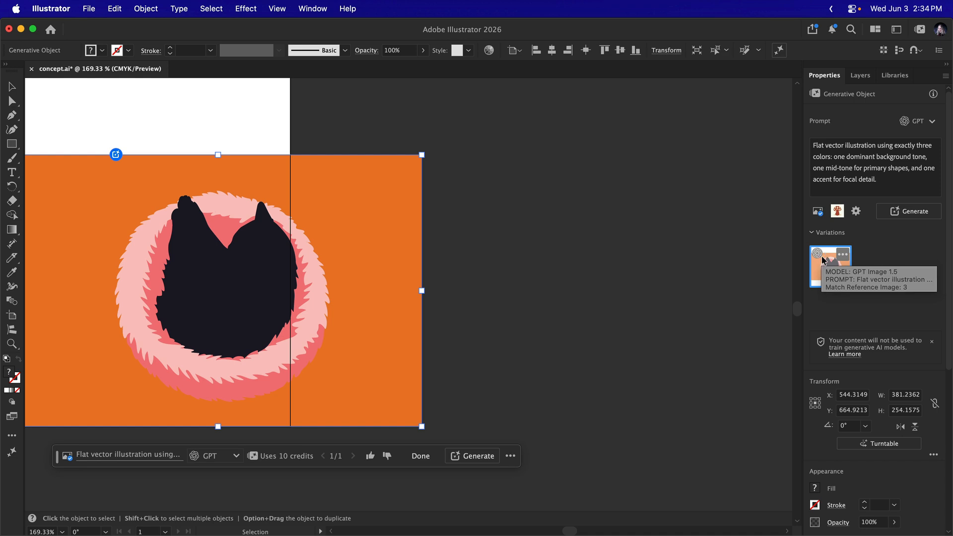
{"action": "left_click", "coordinate": [856, 211]}
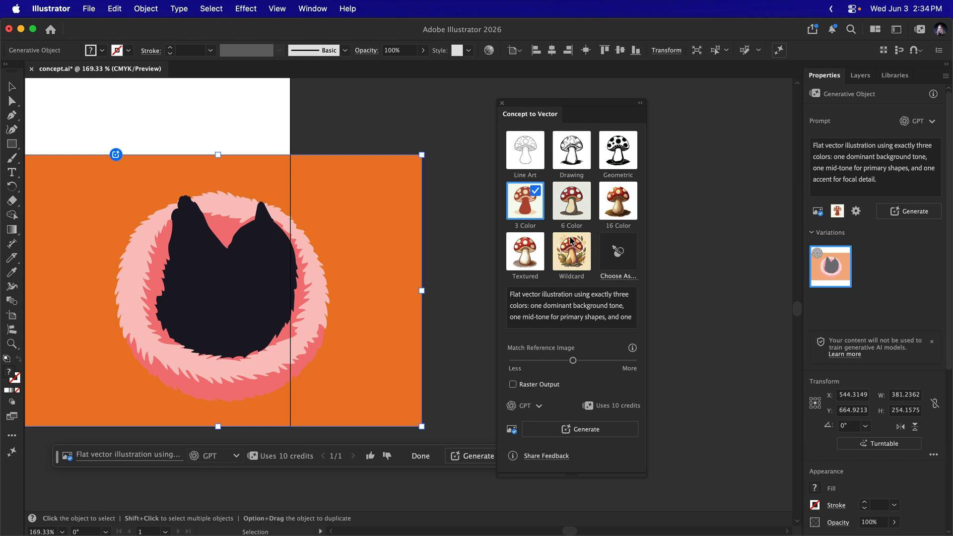
{"action": "left_click", "coordinate": [531, 407]}
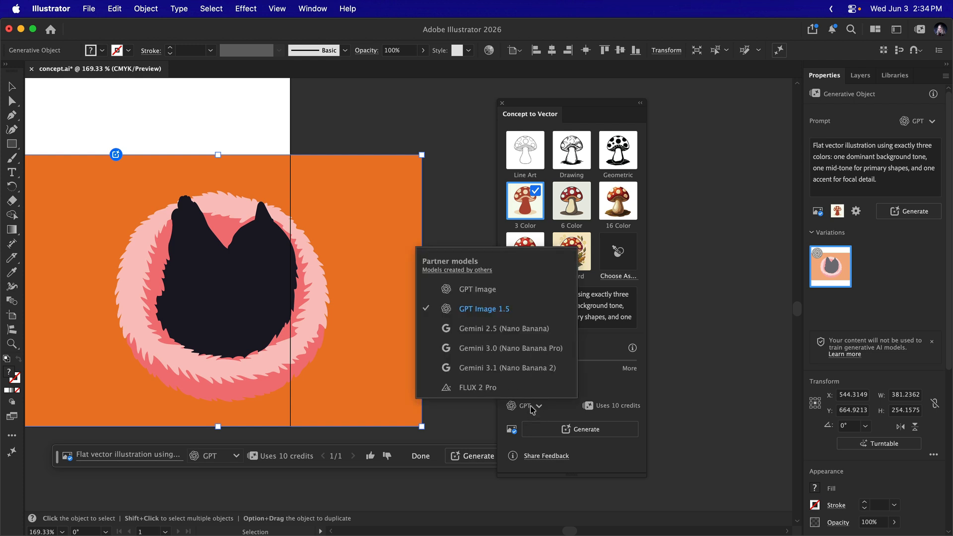
{"action": "left_click", "coordinate": [538, 332]}
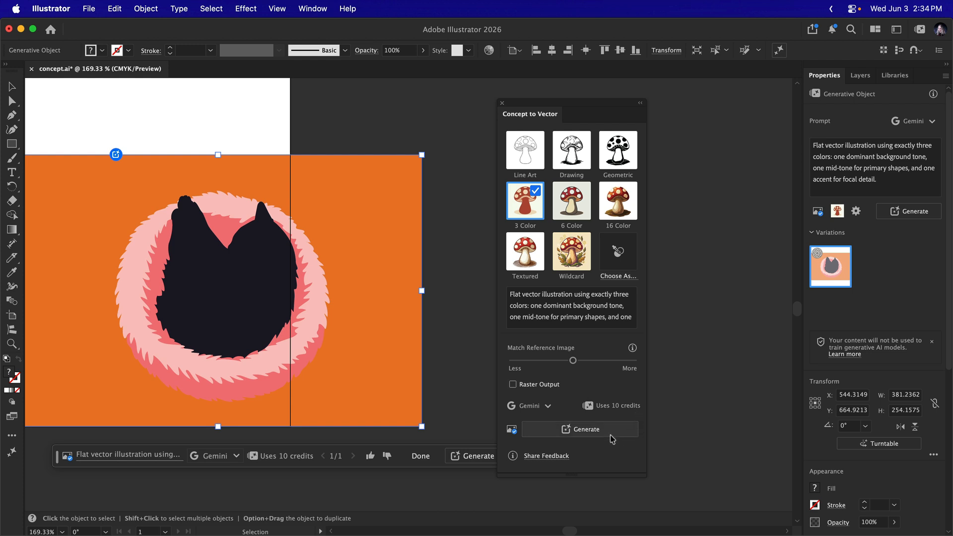
{"action": "left_click", "coordinate": [548, 406]}
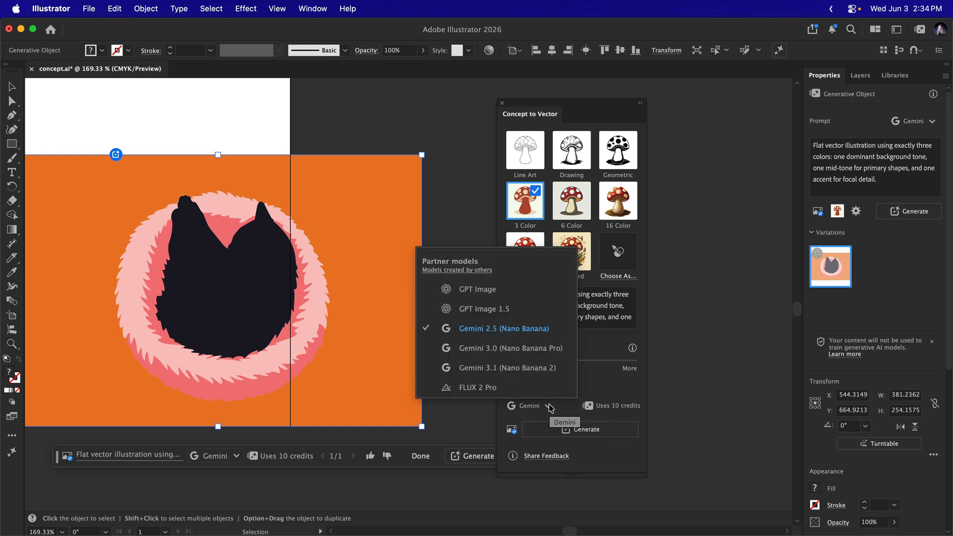
{"action": "left_click", "coordinate": [598, 465]}
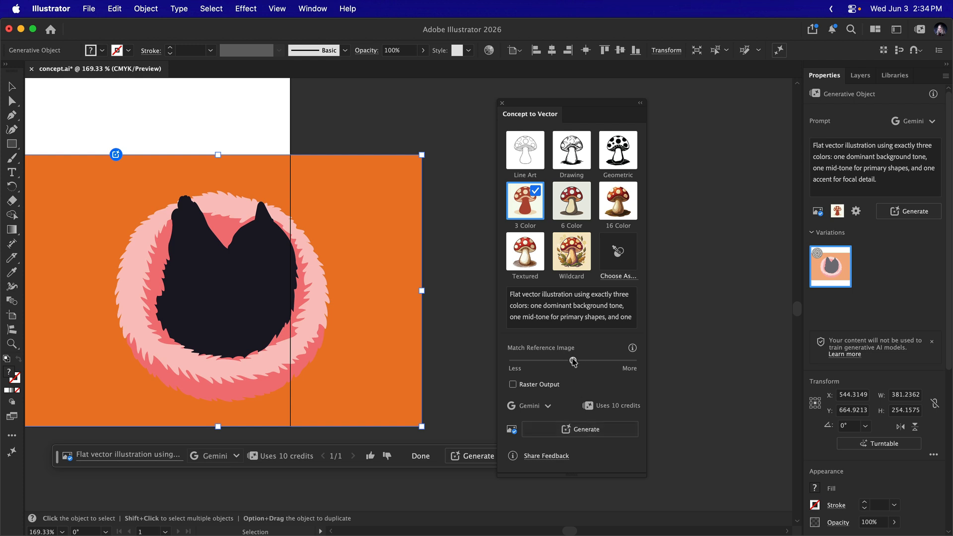
{"action": "left_click", "coordinate": [593, 434]}
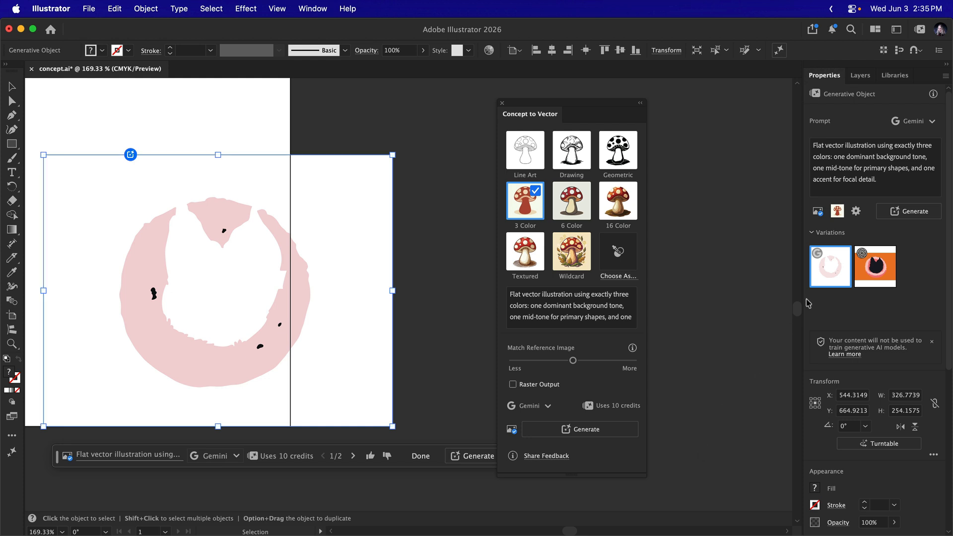
Step: Choose the GPT variation of the cat with the orange background and expand its artwork into its component layers
{"action": "left_click", "coordinate": [865, 277]}
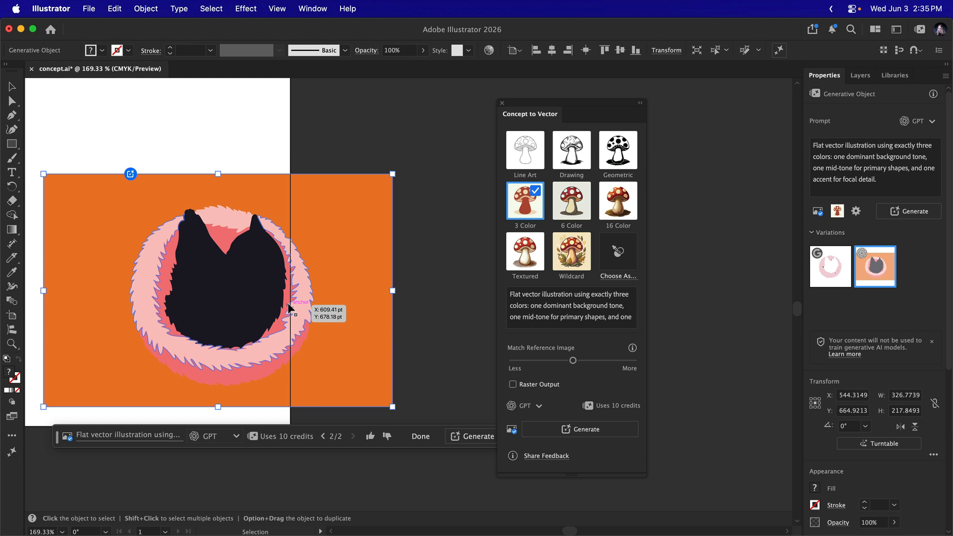
{"action": "left_click", "coordinate": [855, 77]}
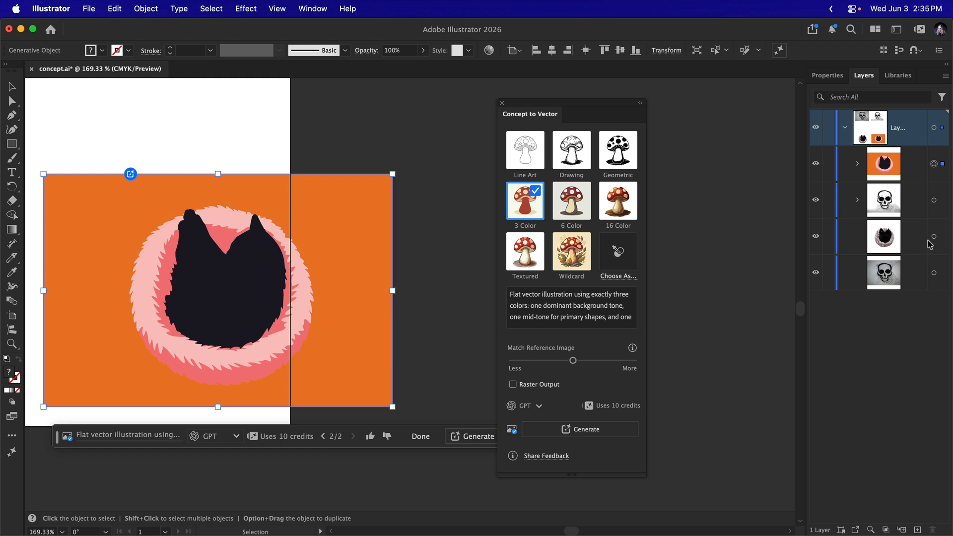
{"action": "left_click", "coordinate": [882, 280]}
{"action": "left_click", "coordinate": [884, 235]}
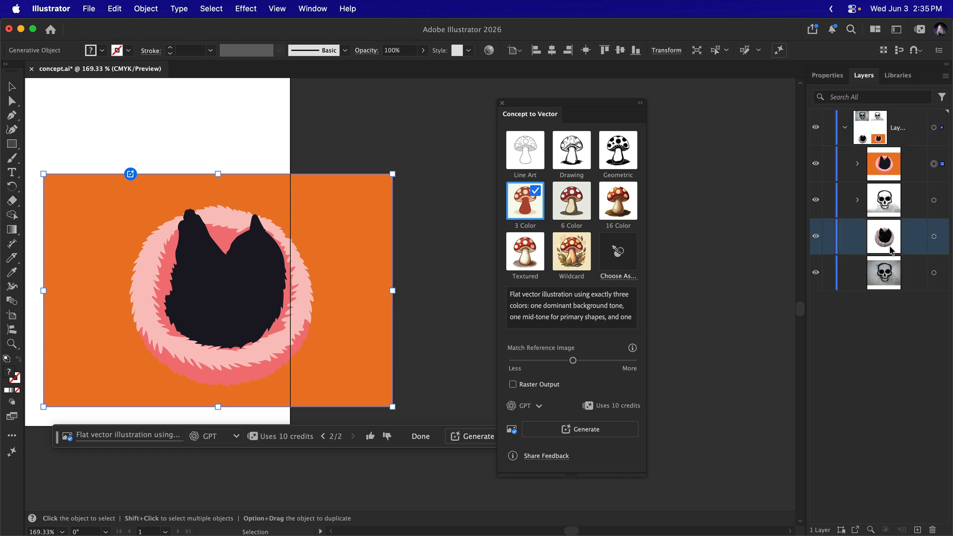
{"action": "left_click", "coordinate": [895, 208]}
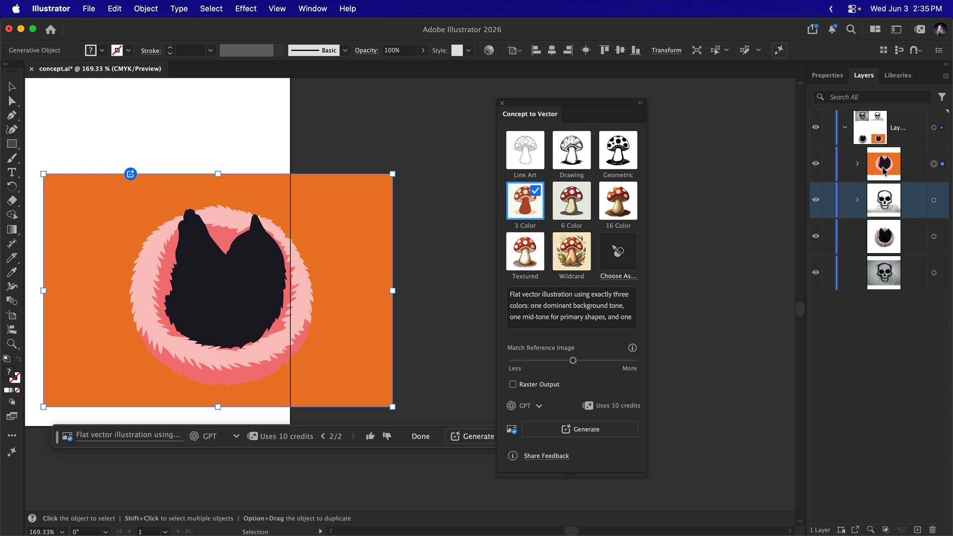
{"action": "left_click", "coordinate": [857, 163]}
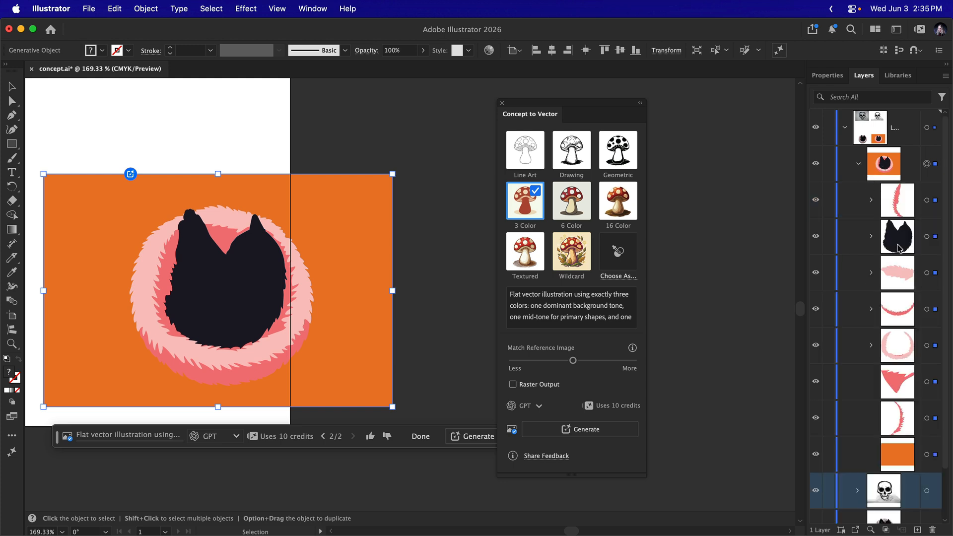
Step: Expand the black cat group and move its pink sliver path above the black body shape in the stacking order
{"action": "left_click", "coordinate": [927, 238]}
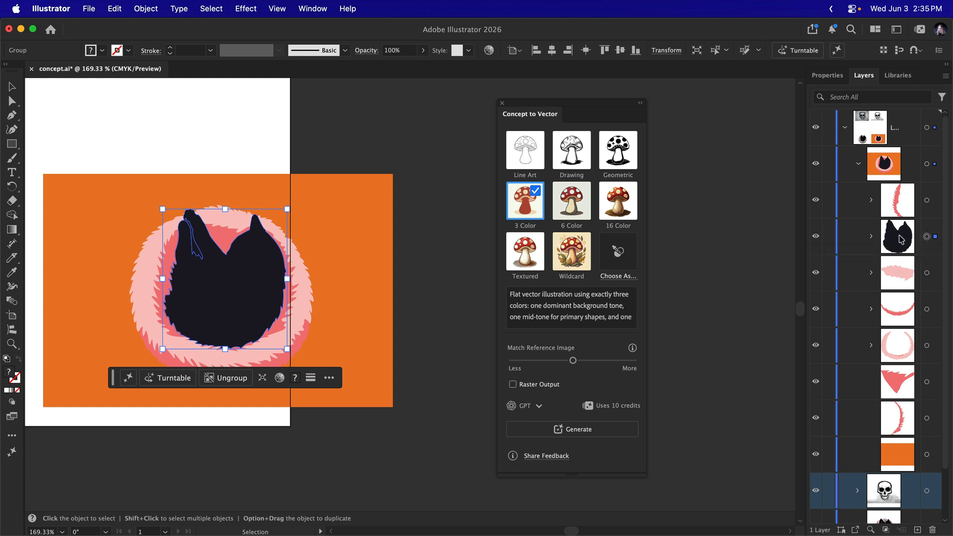
{"action": "left_click", "coordinate": [870, 237]}
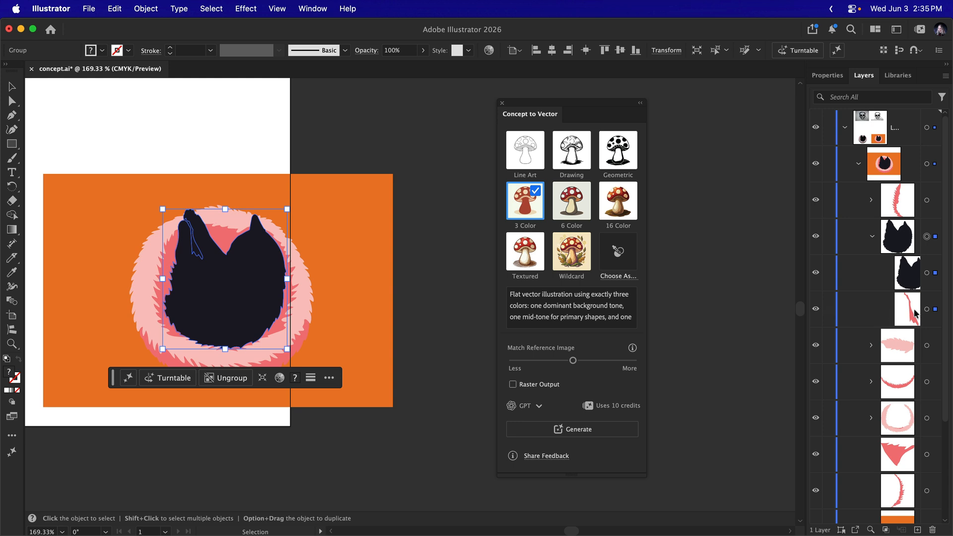
{"action": "left_click_drag", "start_coordinate": [905, 310], "coordinate": [910, 262]}
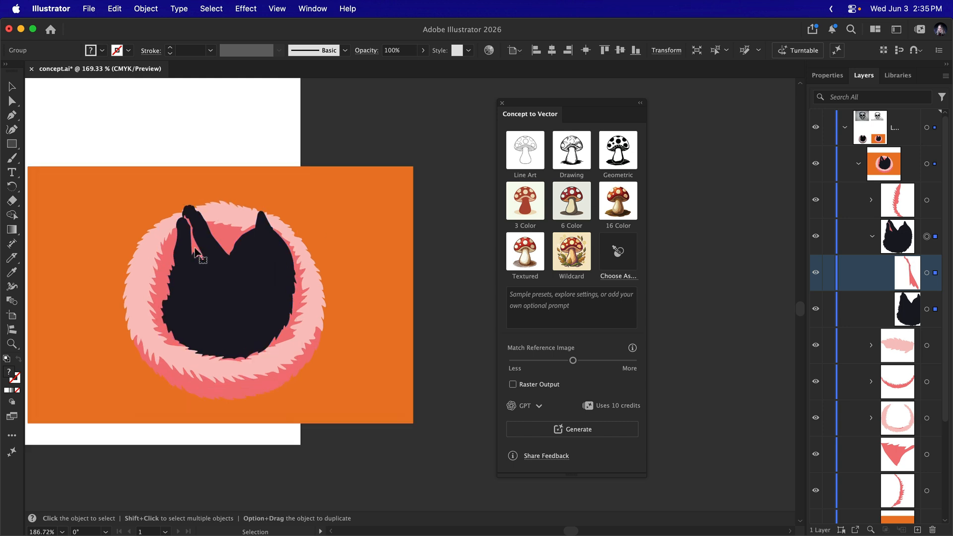
{"action": "scroll", "coordinate": [195, 246], "scroll_direction": "up", "scroll_amount": 10}
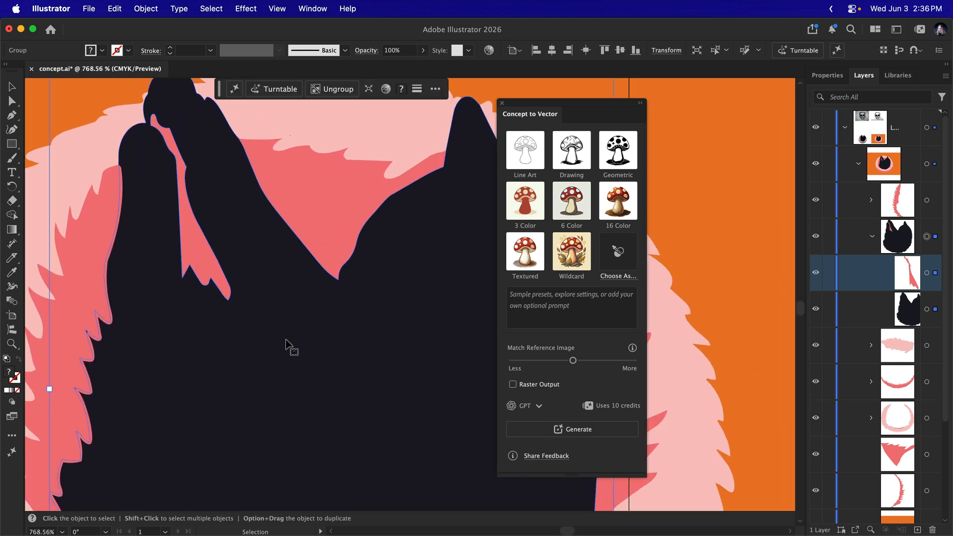
{"action": "scroll", "coordinate": [288, 342], "scroll_direction": "down", "scroll_amount": 10}
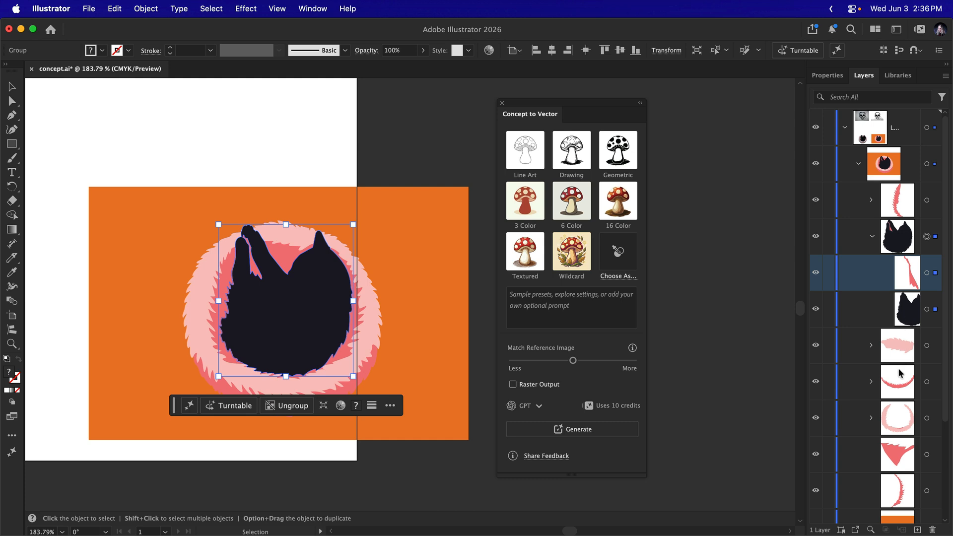
Step: Inspect the light pink fur group along the bed's upper rim and select its pink path
{"action": "left_click", "coordinate": [926, 346]}
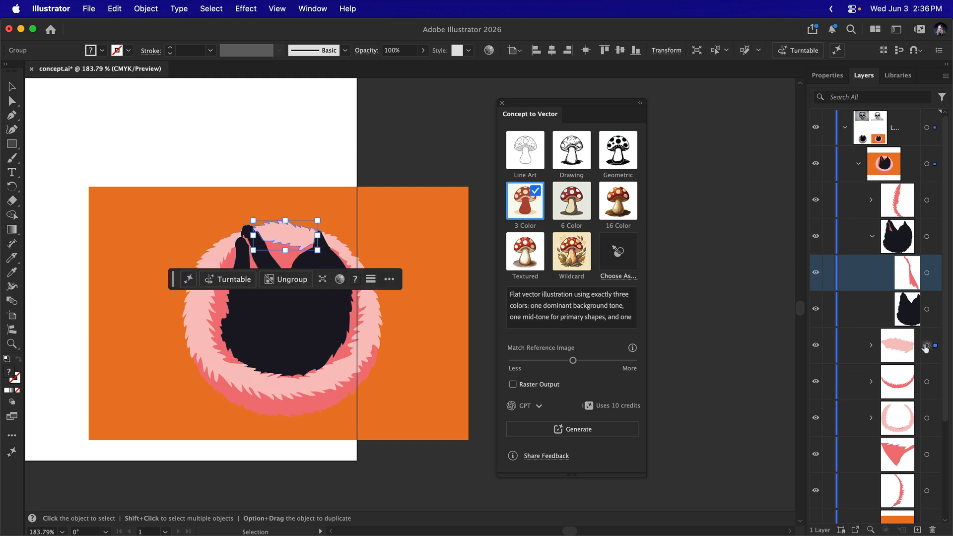
{"action": "left_click", "coordinate": [871, 345]}
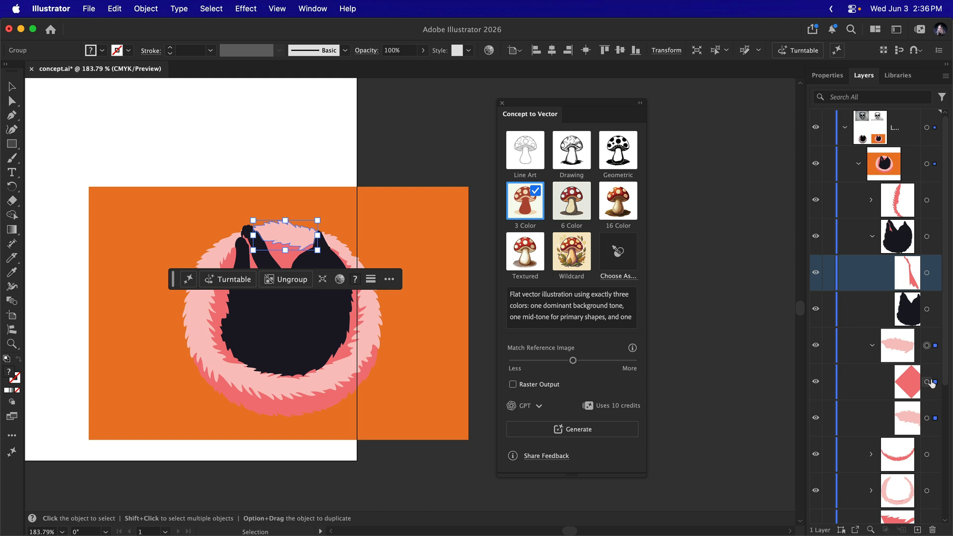
{"action": "left_click", "coordinate": [927, 418]}
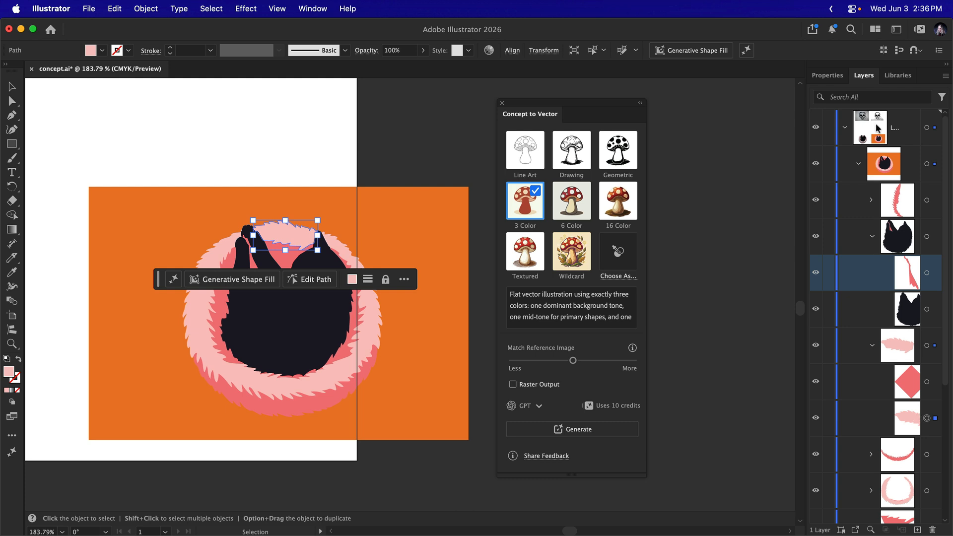
{"action": "left_click", "coordinate": [859, 165]}
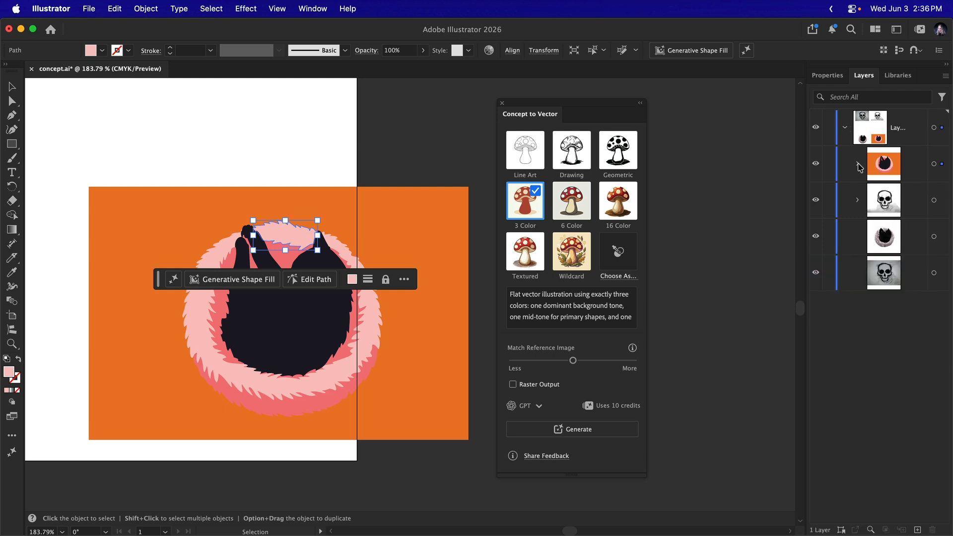
Step: Hide six of the grey background shapes in the generated skull artwork and select the skull group
{"action": "scroll", "coordinate": [393, 156], "scroll_direction": "up", "scroll_amount": 5}
{"action": "scroll", "coordinate": [393, 159], "scroll_direction": "up", "scroll_amount": 10}
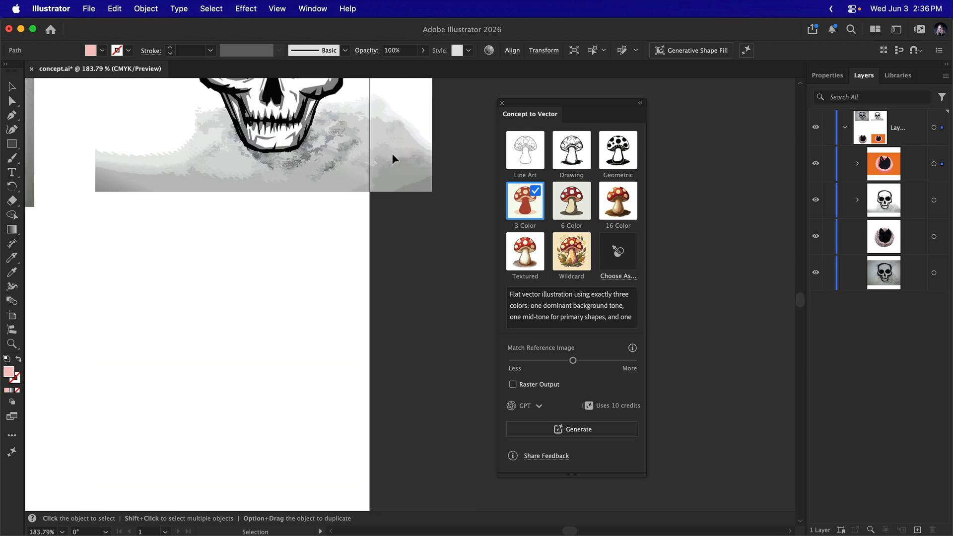
{"action": "scroll", "coordinate": [395, 159], "scroll_direction": "down", "scroll_amount": 1}
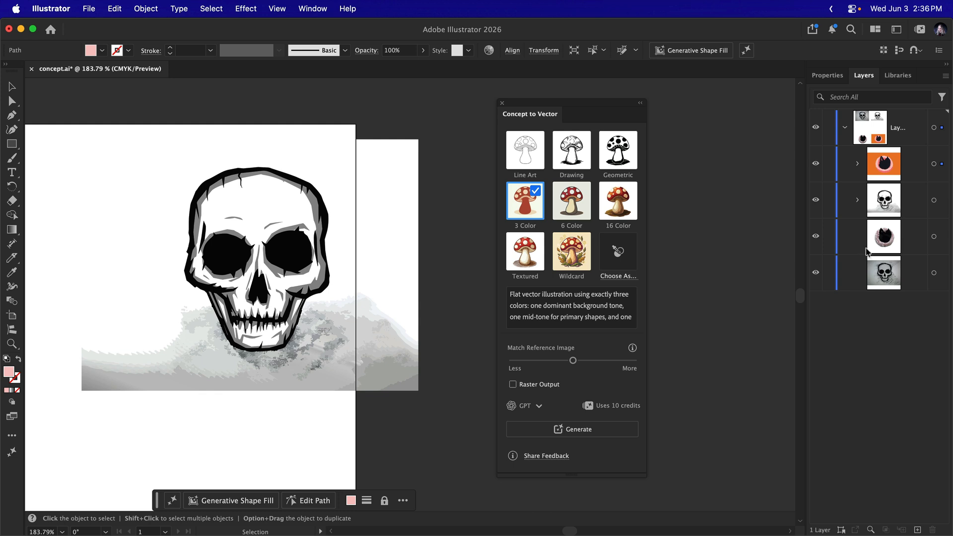
{"action": "left_click", "coordinate": [858, 200]}
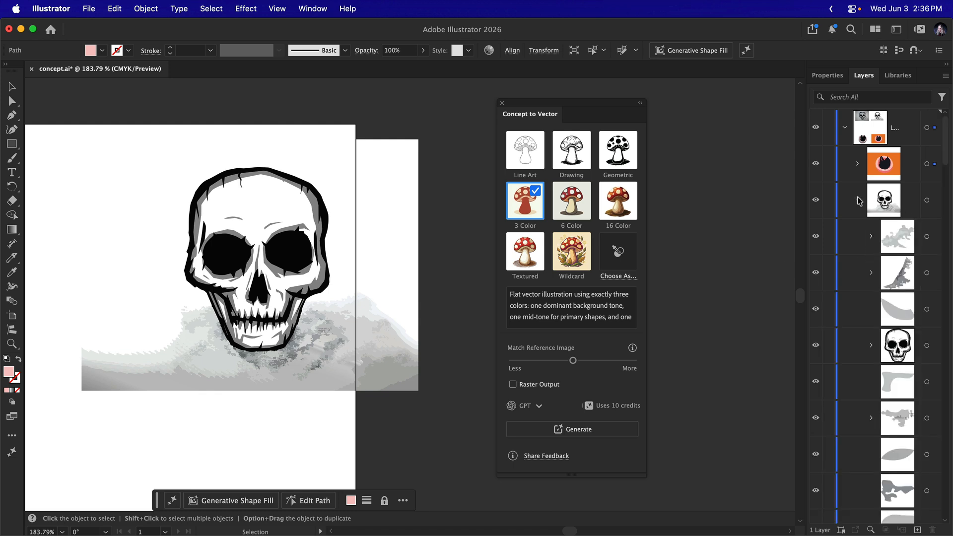
{"action": "left_click", "coordinate": [817, 237]}
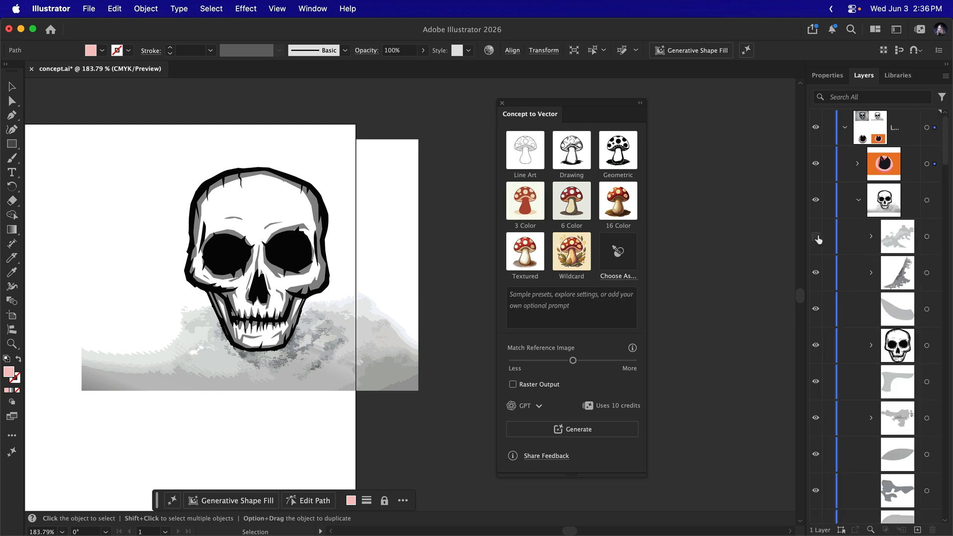
{"action": "left_click", "coordinate": [816, 272]}
{"action": "scroll", "coordinate": [815, 298], "scroll_direction": "down", "scroll_amount": 5}
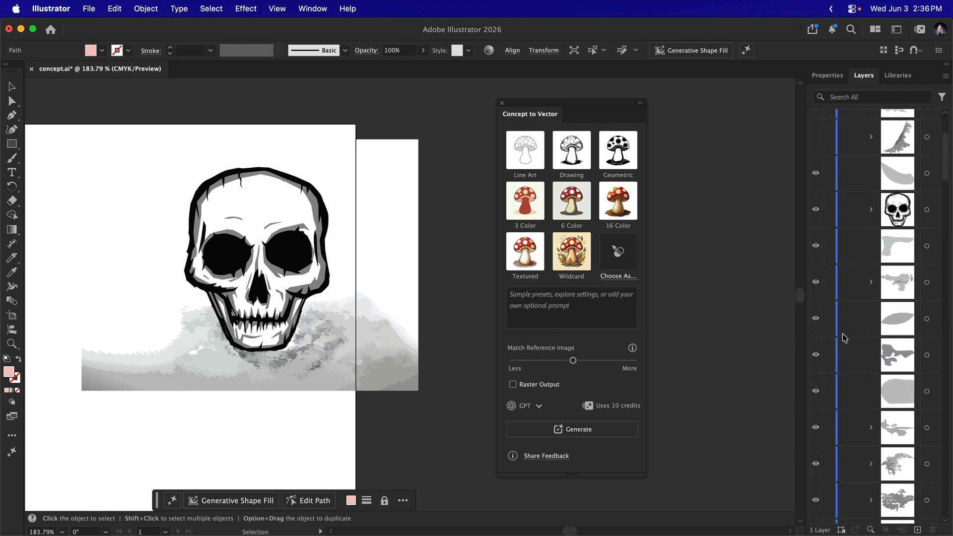
{"action": "left_click", "coordinate": [816, 276]}
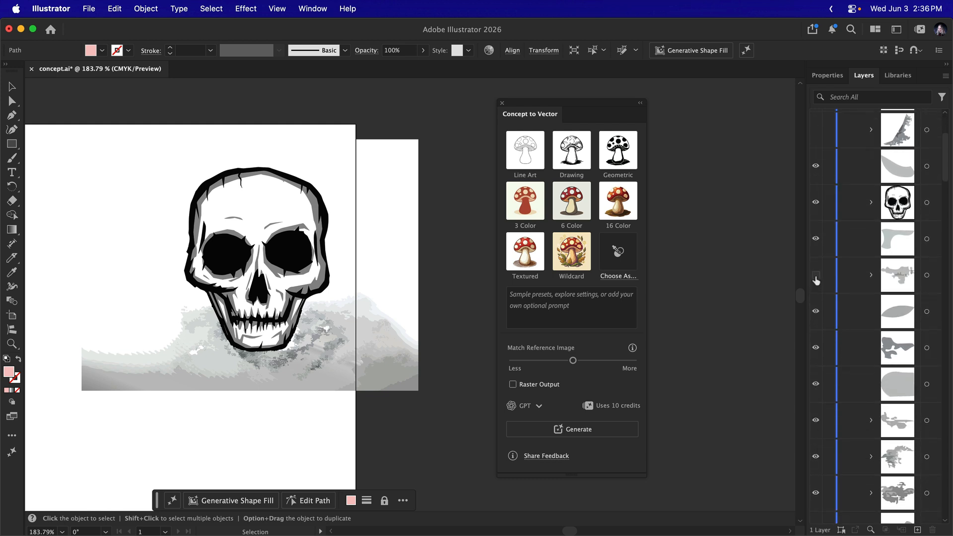
{"action": "left_click", "coordinate": [816, 348]}
{"action": "left_click", "coordinate": [818, 313]}
{"action": "left_click", "coordinate": [817, 240]}
{"action": "left_click", "coordinate": [928, 203]}
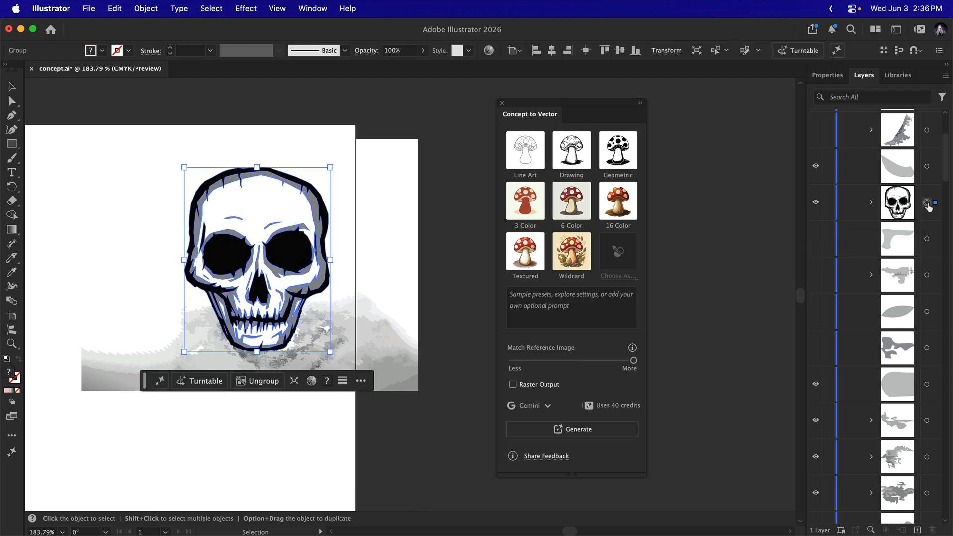
Step: Hide all remaining grey background shapes and groups in the generated skull artwork, keeping only the skull group visible
{"action": "scroll", "coordinate": [850, 252], "scroll_direction": "up", "scroll_amount": 3}
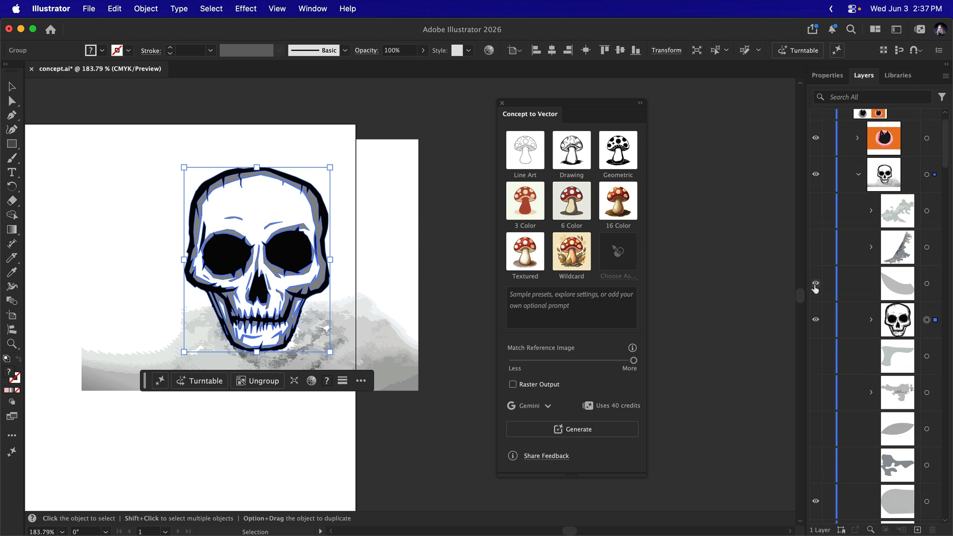
{"action": "scroll", "coordinate": [832, 391], "scroll_direction": "down", "scroll_amount": 8}
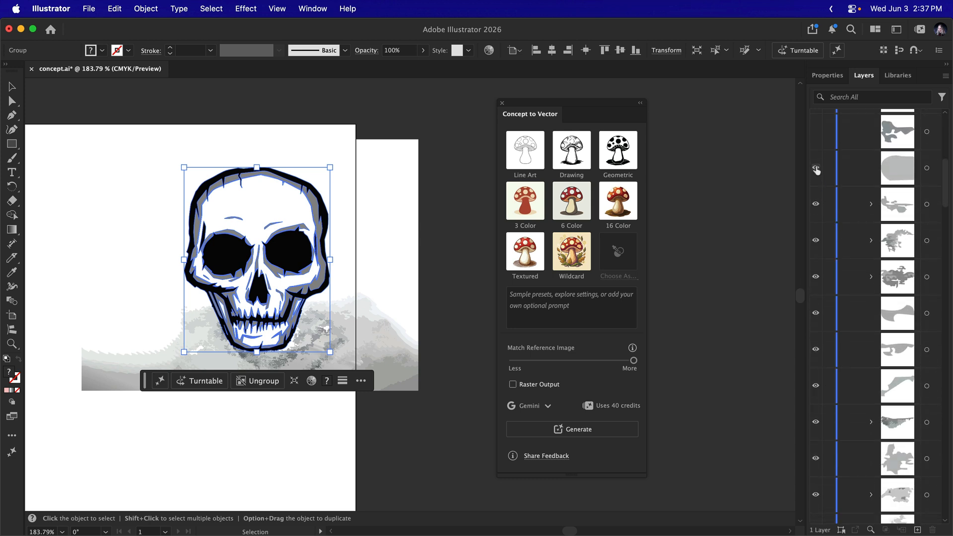
{"action": "left_click_drag", "start_coordinate": [817, 170], "coordinate": [816, 498]}
{"action": "scroll", "coordinate": [819, 466], "scroll_direction": "down", "scroll_amount": 5}
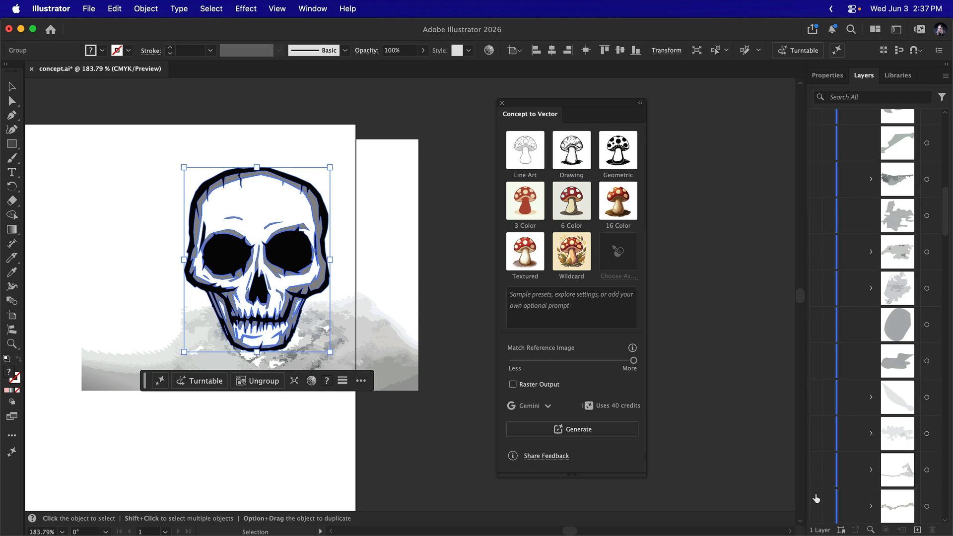
{"action": "scroll", "coordinate": [817, 498], "scroll_direction": "down", "scroll_amount": 5}
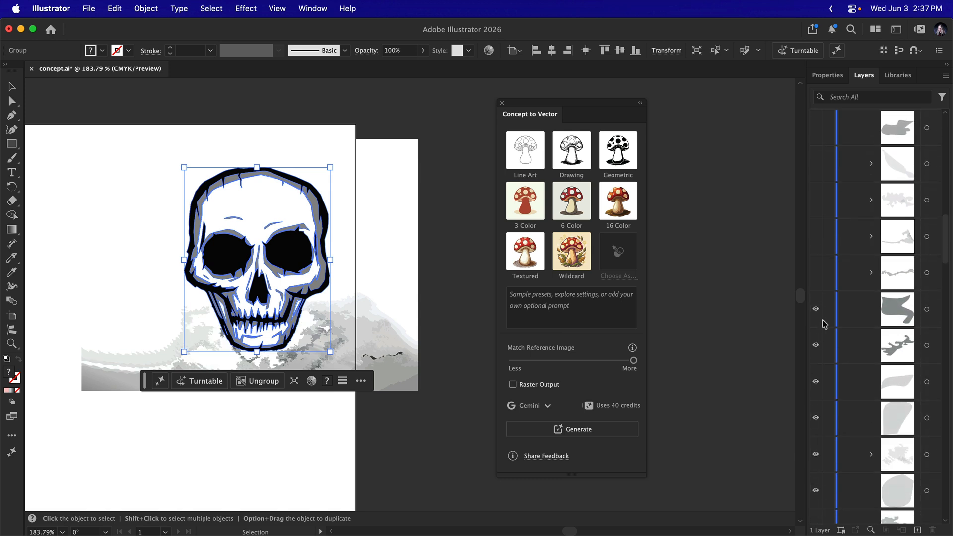
{"action": "left_click_drag", "start_coordinate": [824, 324], "coordinate": [822, 517]}
{"action": "scroll", "coordinate": [822, 509], "scroll_direction": "down", "scroll_amount": 3}
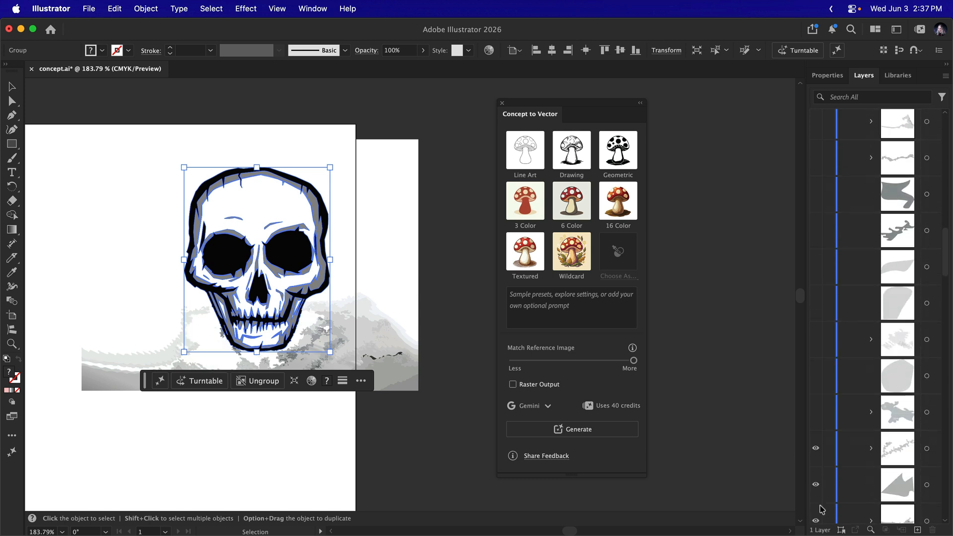
{"action": "scroll", "coordinate": [822, 509], "scroll_direction": "down", "scroll_amount": 5}
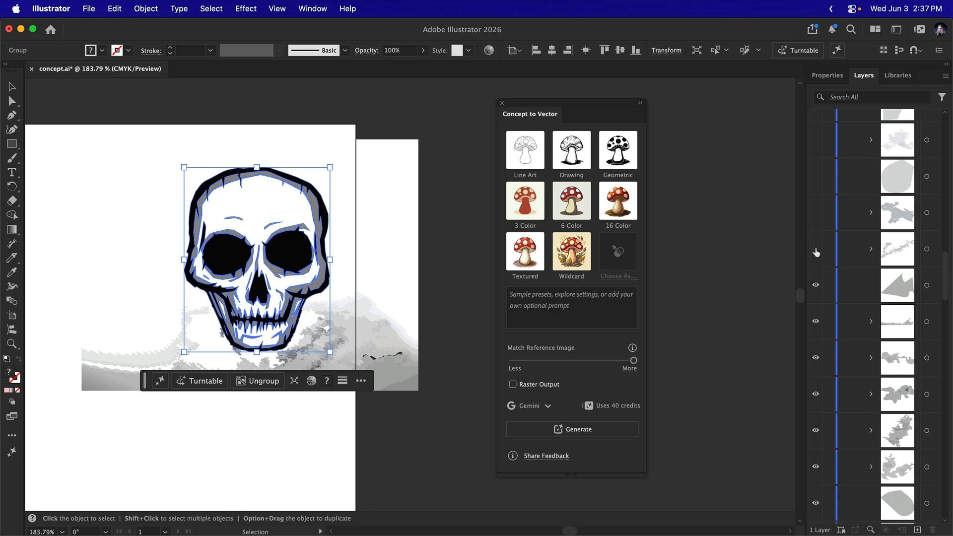
{"action": "scroll", "coordinate": [827, 461], "scroll_direction": "down", "scroll_amount": 5}
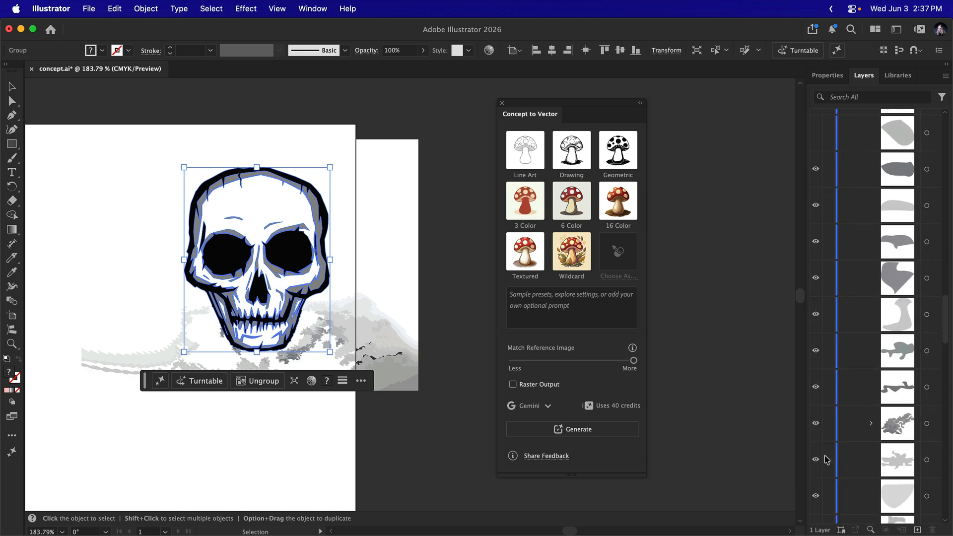
{"action": "left_click_drag", "start_coordinate": [817, 170], "coordinate": [822, 502]}
{"action": "scroll", "coordinate": [822, 499], "scroll_direction": "down", "scroll_amount": 9}
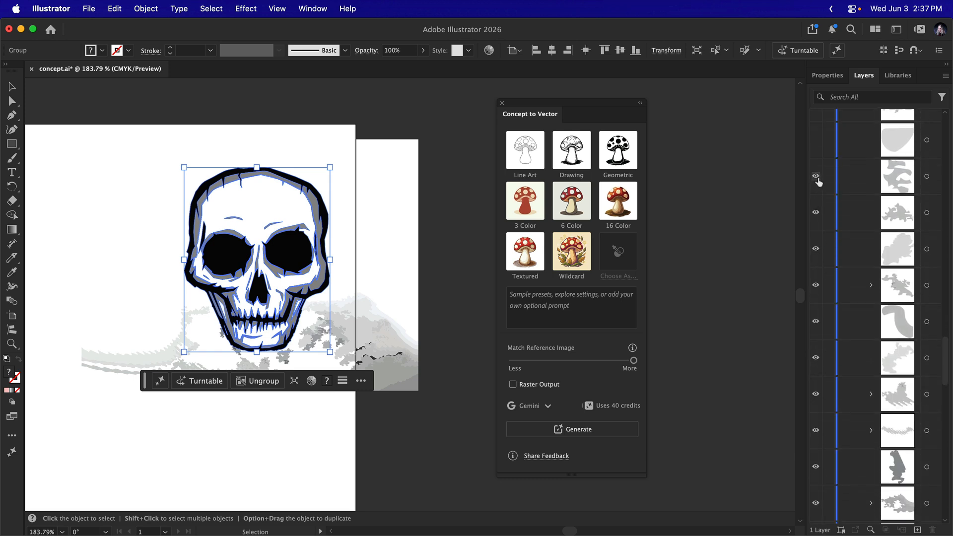
{"action": "left_click_drag", "start_coordinate": [816, 177], "coordinate": [818, 509]}
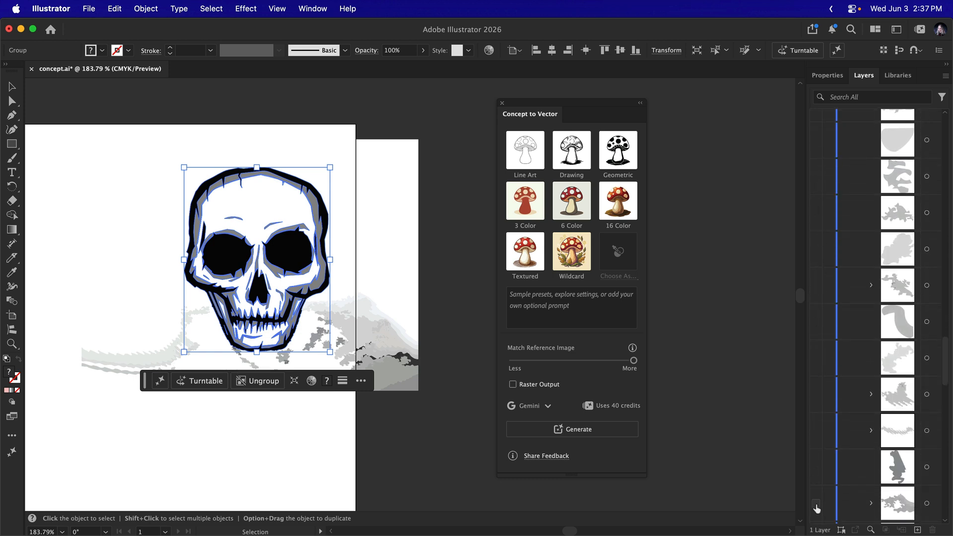
{"action": "scroll", "coordinate": [817, 509], "scroll_direction": "down", "scroll_amount": 9}
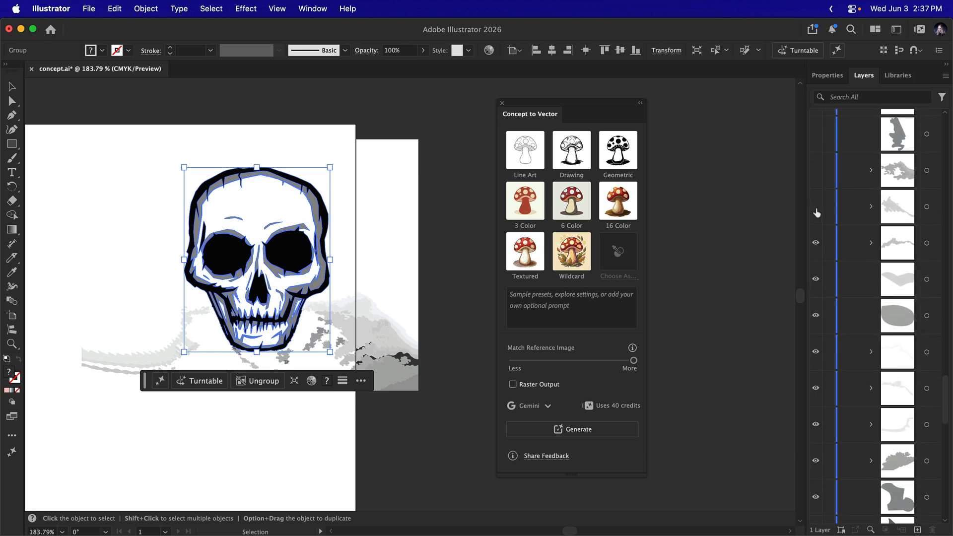
{"action": "left_click_drag", "start_coordinate": [817, 213], "coordinate": [813, 490]}
{"action": "scroll", "coordinate": [814, 497], "scroll_direction": "down", "scroll_amount": 10}
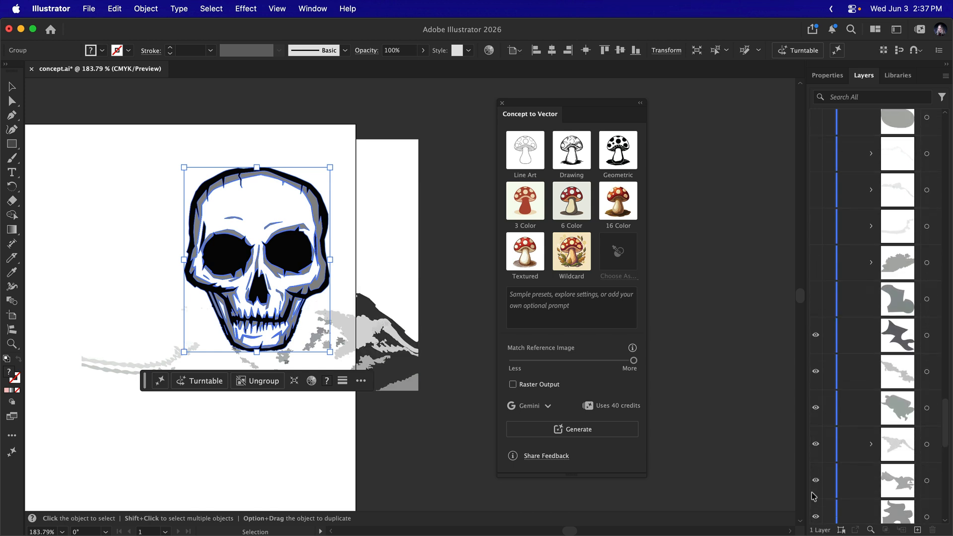
{"action": "left_click", "coordinate": [816, 243]}
{"action": "left_click_drag", "start_coordinate": [817, 243], "coordinate": [819, 499]}
{"action": "scroll", "coordinate": [820, 502], "scroll_direction": "down", "scroll_amount": 10}
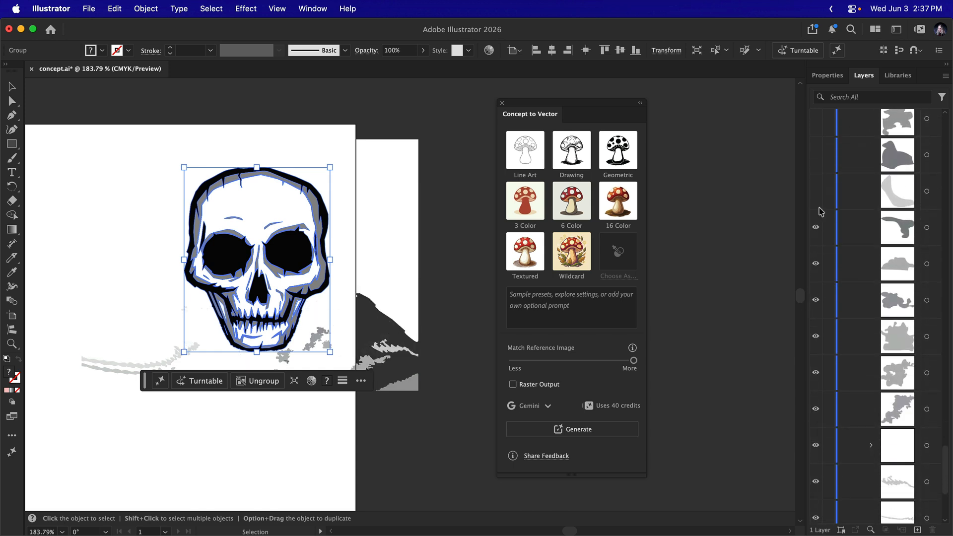
{"action": "left_click_drag", "start_coordinate": [816, 229], "coordinate": [816, 519]}
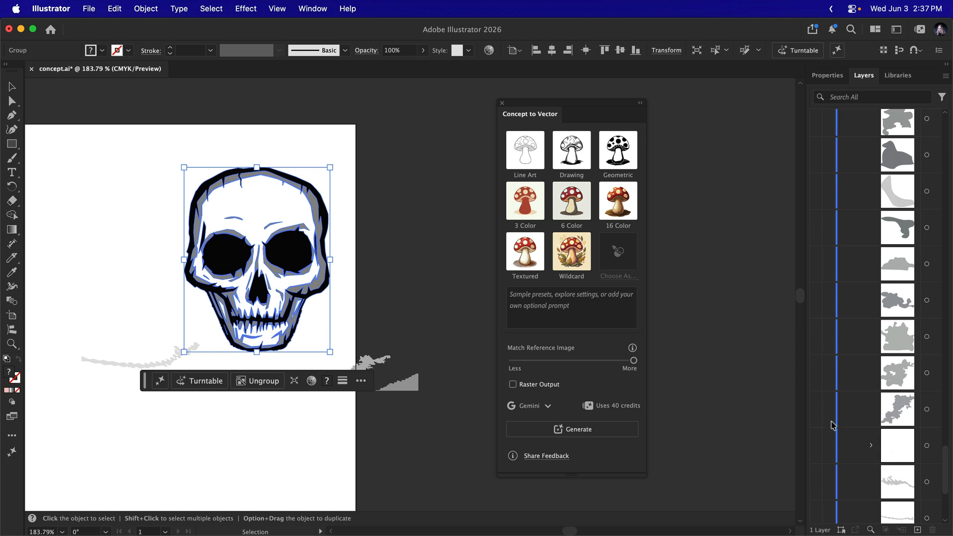
{"action": "scroll", "coordinate": [833, 425], "scroll_direction": "down", "scroll_amount": 7}
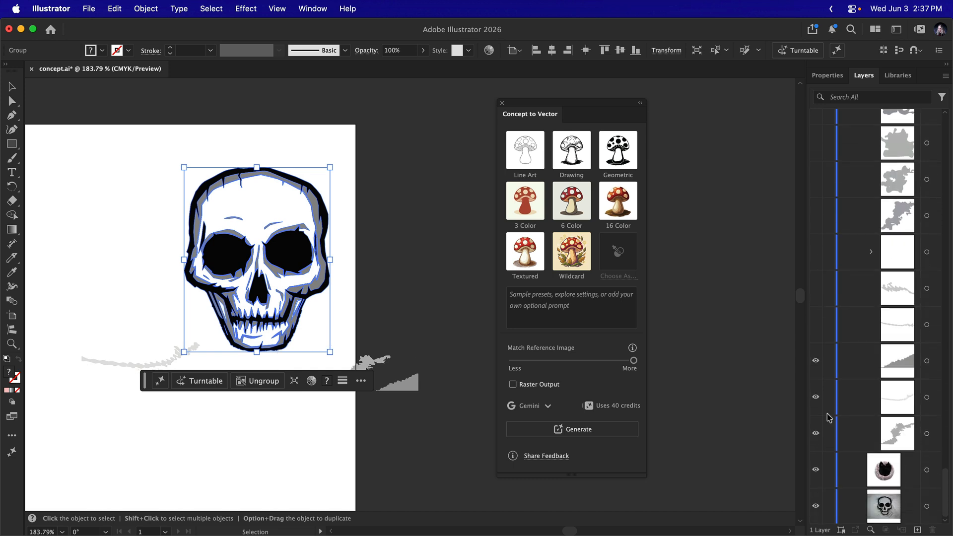
{"action": "left_click_drag", "start_coordinate": [817, 433], "coordinate": [815, 376]}
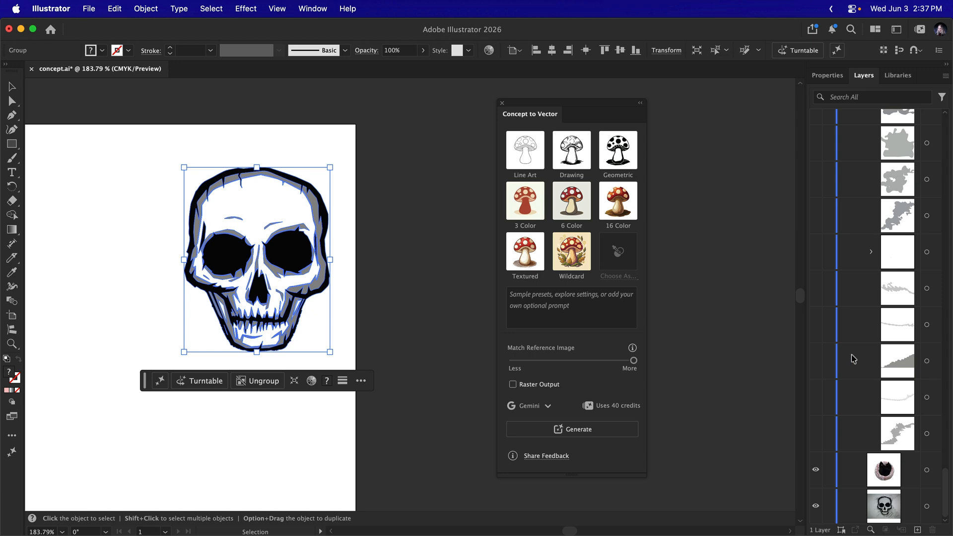
Step: Examine the isolated vector skull up close, deselect it, and compare it with the original skull sketch
{"action": "scroll", "coordinate": [856, 358], "scroll_direction": "up", "scroll_amount": 8}
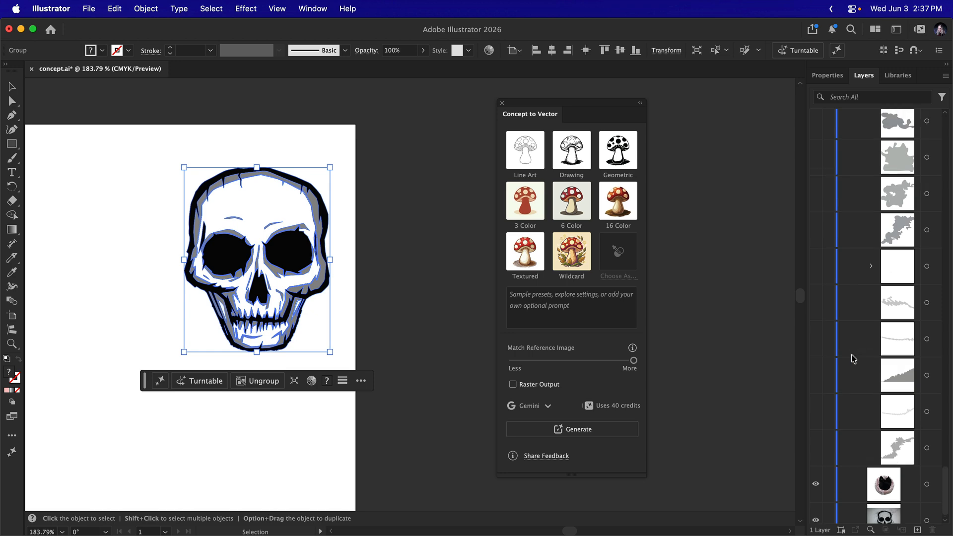
{"action": "scroll", "coordinate": [326, 270], "scroll_direction": "up", "scroll_amount": 8}
{"action": "scroll", "coordinate": [326, 270], "scroll_direction": "left", "scroll_amount": 4}
{"action": "left_click", "coordinate": [326, 270]}
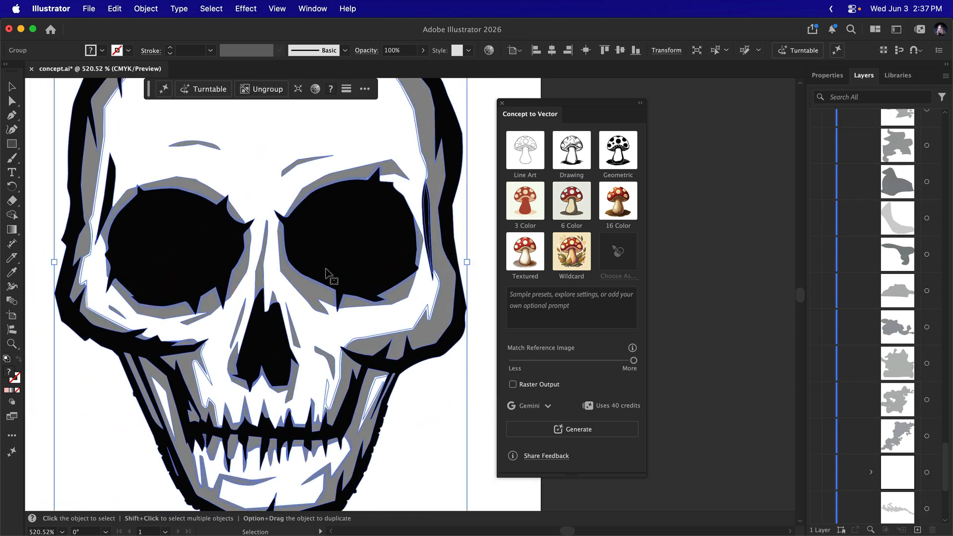
{"action": "scroll", "coordinate": [326, 270], "scroll_direction": "down", "scroll_amount": 3}
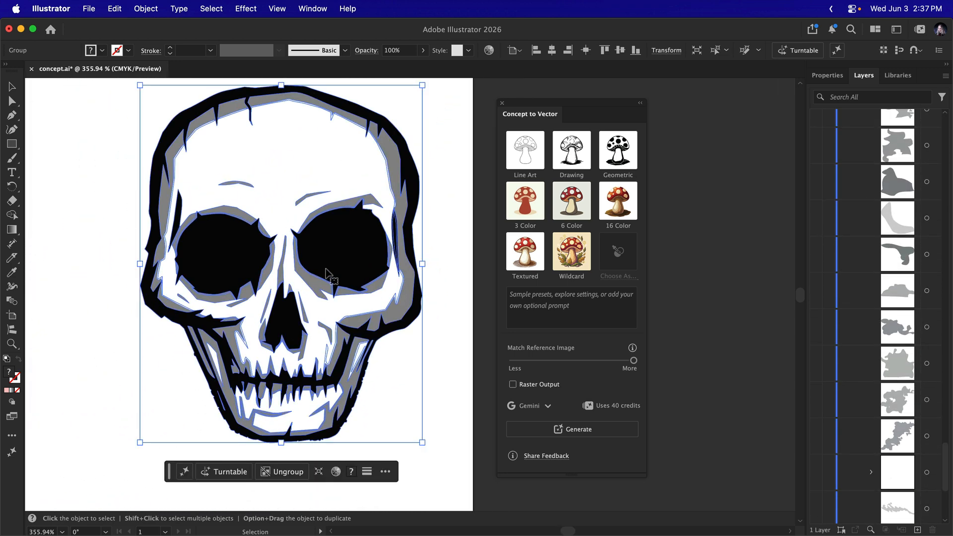
{"action": "left_click", "coordinate": [87, 329]}
{"action": "scroll", "coordinate": [99, 347], "scroll_direction": "left", "scroll_amount": 10}
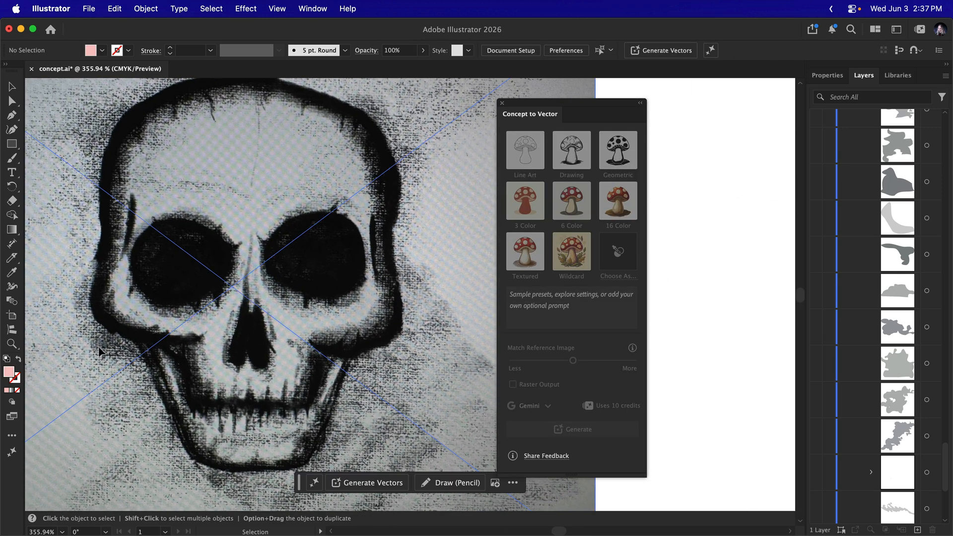
{"action": "scroll", "coordinate": [98, 347], "scroll_direction": "right", "scroll_amount": 10}
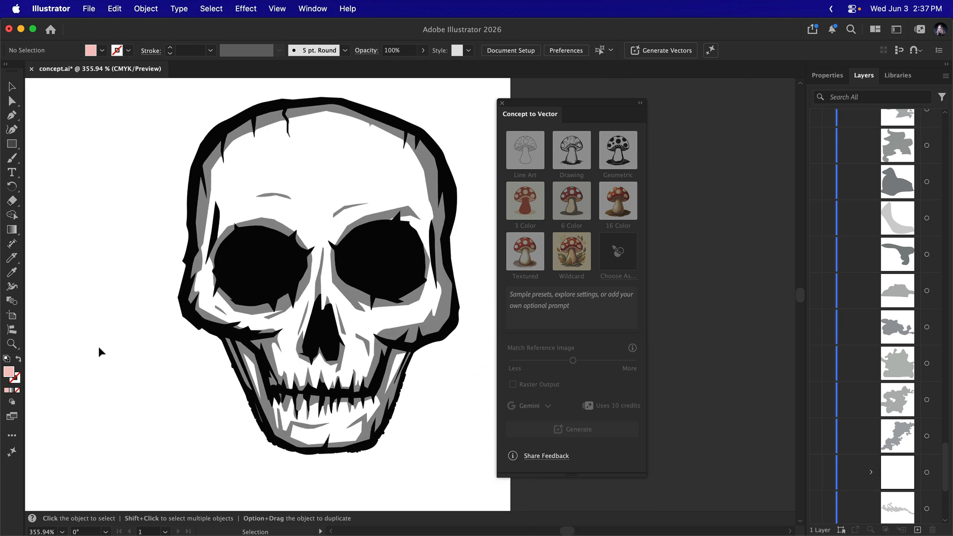
Step: Expand the skull group and its nested facial detail group in the layer list, and widen the list to show object names
{"action": "scroll", "coordinate": [911, 283], "scroll_direction": "up", "scroll_amount": 10}
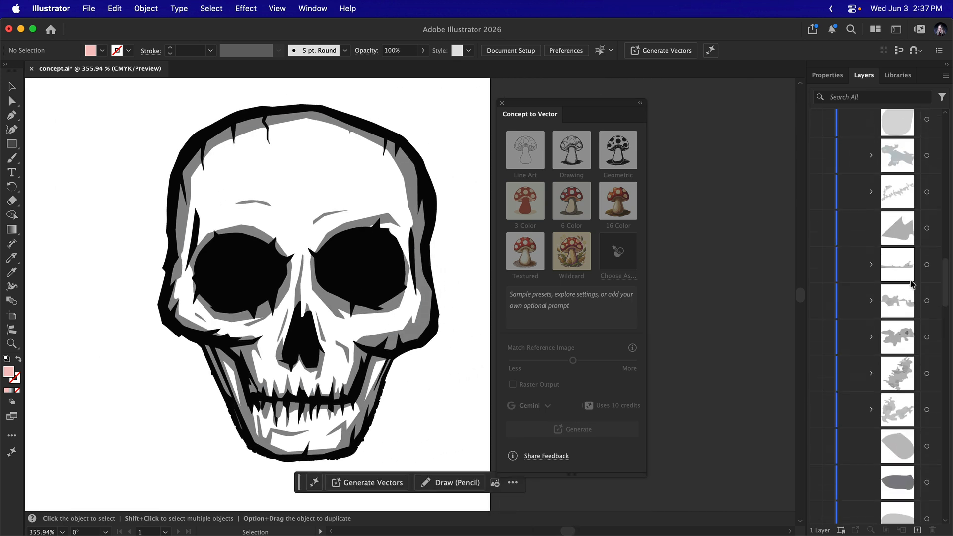
{"action": "scroll", "coordinate": [912, 283], "scroll_direction": "up", "scroll_amount": 10}
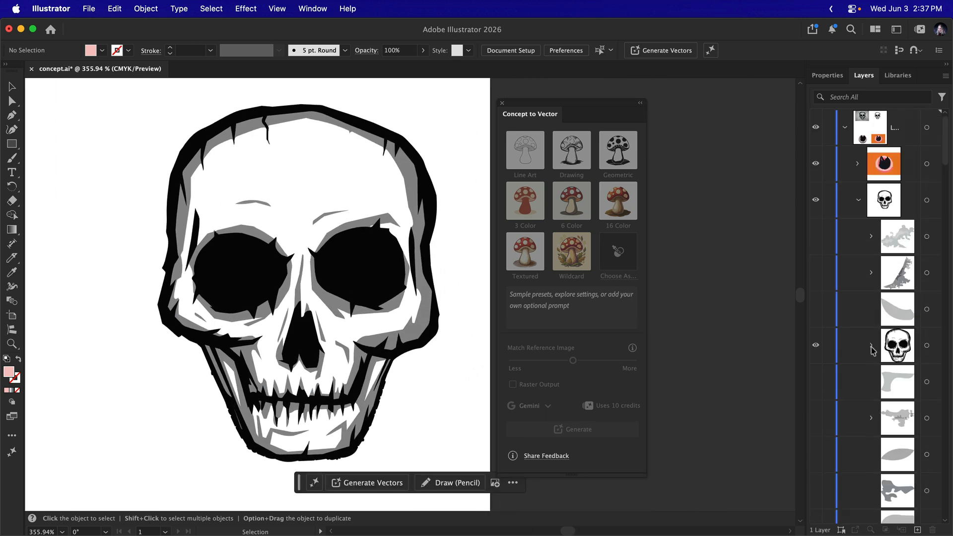
{"action": "left_click", "coordinate": [872, 346]}
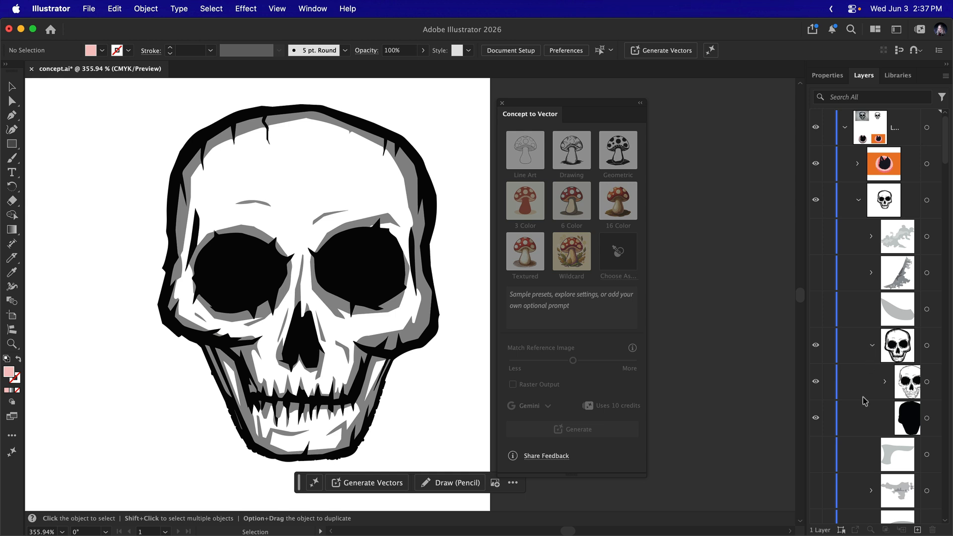
{"action": "scroll", "coordinate": [865, 398], "scroll_direction": "down", "scroll_amount": 5}
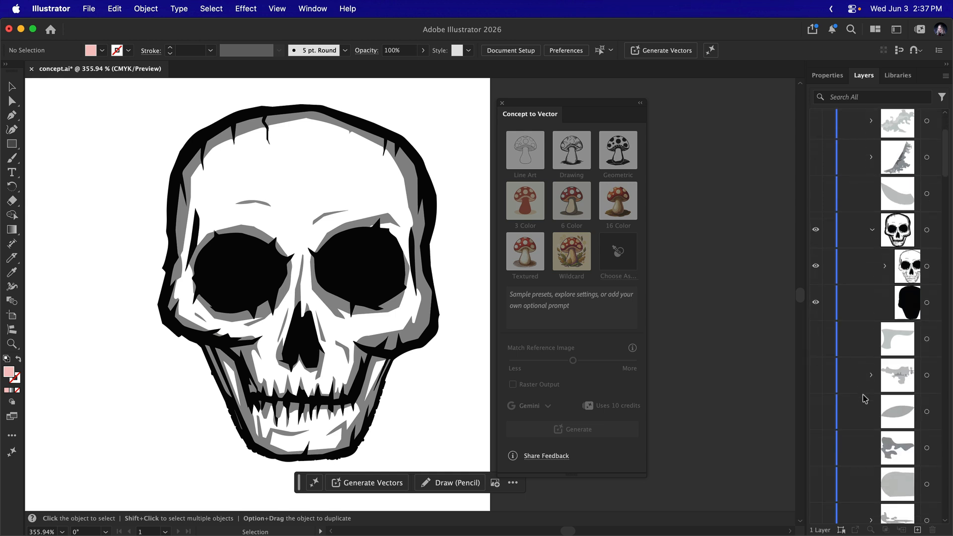
{"action": "left_click", "coordinate": [885, 259]}
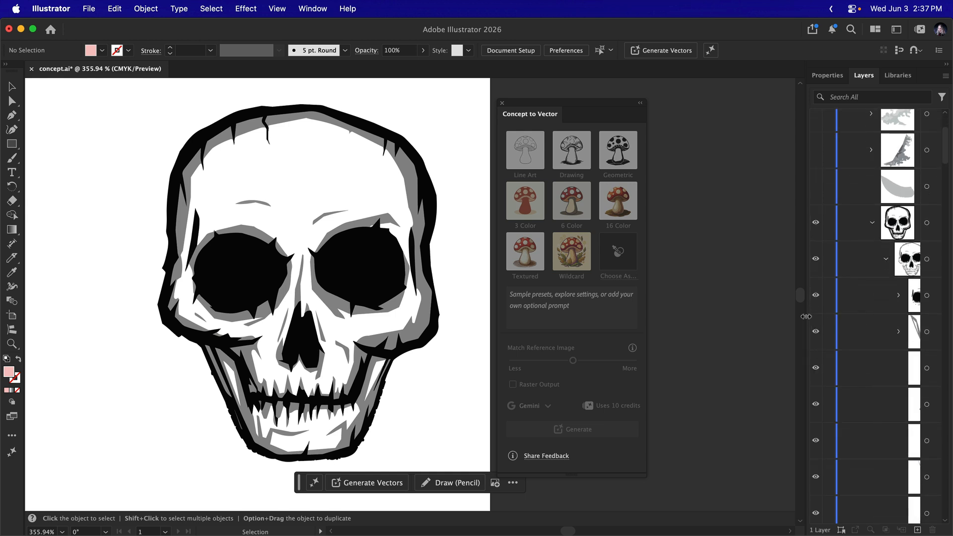
{"action": "left_click_drag", "start_coordinate": [808, 322], "coordinate": [676, 330]}
Step: Expand the two nested eye-and-nose groups and examine the individual paths that make up the skull
{"action": "scroll", "coordinate": [841, 404], "scroll_direction": "down", "scroll_amount": 5}
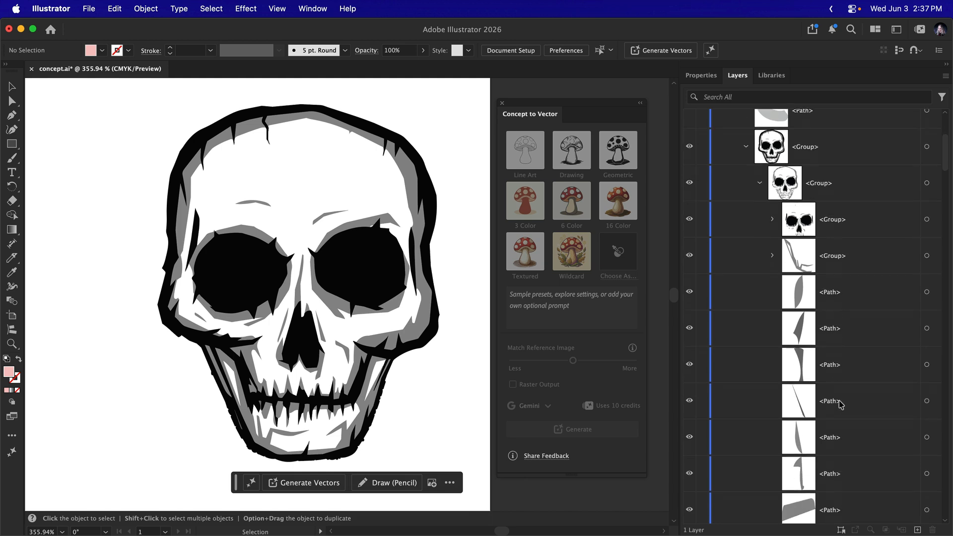
{"action": "scroll", "coordinate": [840, 405], "scroll_direction": "down", "scroll_amount": 3}
{"action": "scroll", "coordinate": [814, 396], "scroll_direction": "up", "scroll_amount": 10}
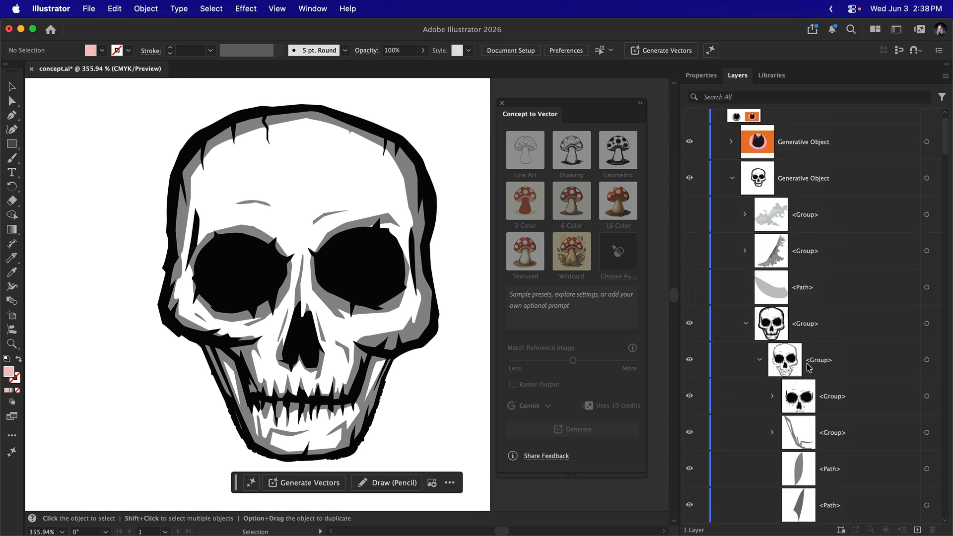
{"action": "left_click", "coordinate": [773, 396]}
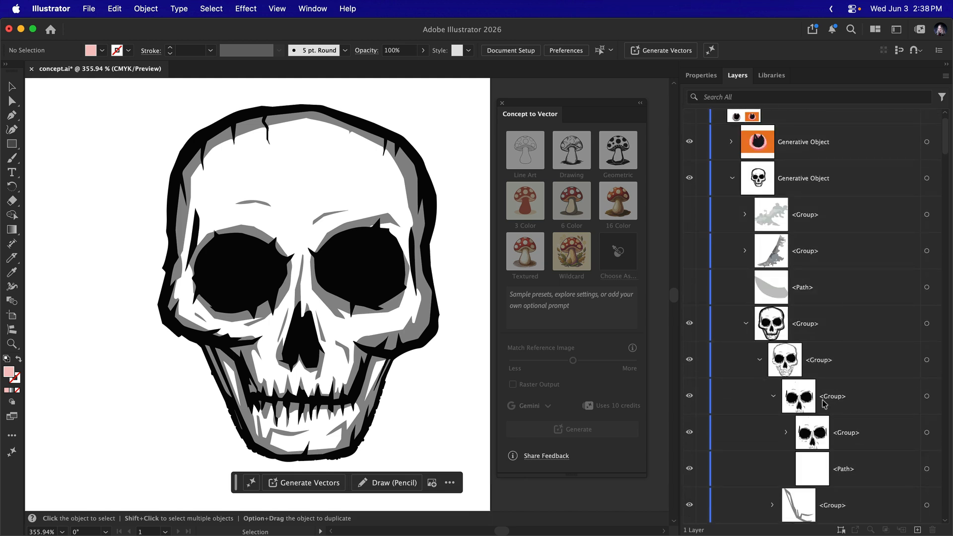
{"action": "scroll", "coordinate": [855, 406], "scroll_direction": "down", "scroll_amount": 3}
{"action": "left_click", "coordinate": [787, 314]}
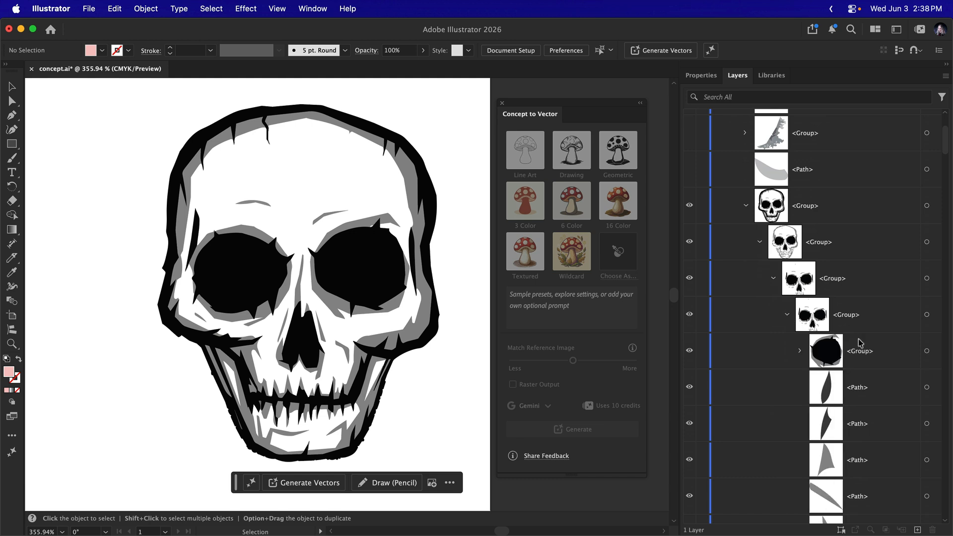
{"action": "scroll", "coordinate": [873, 404], "scroll_direction": "down", "scroll_amount": 10}
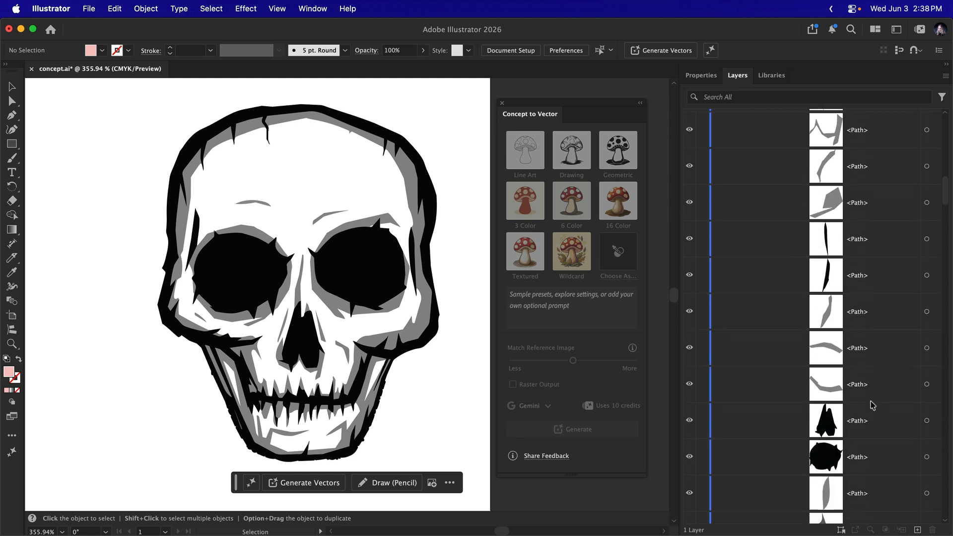
{"action": "scroll", "coordinate": [872, 404], "scroll_direction": "up", "scroll_amount": 15}
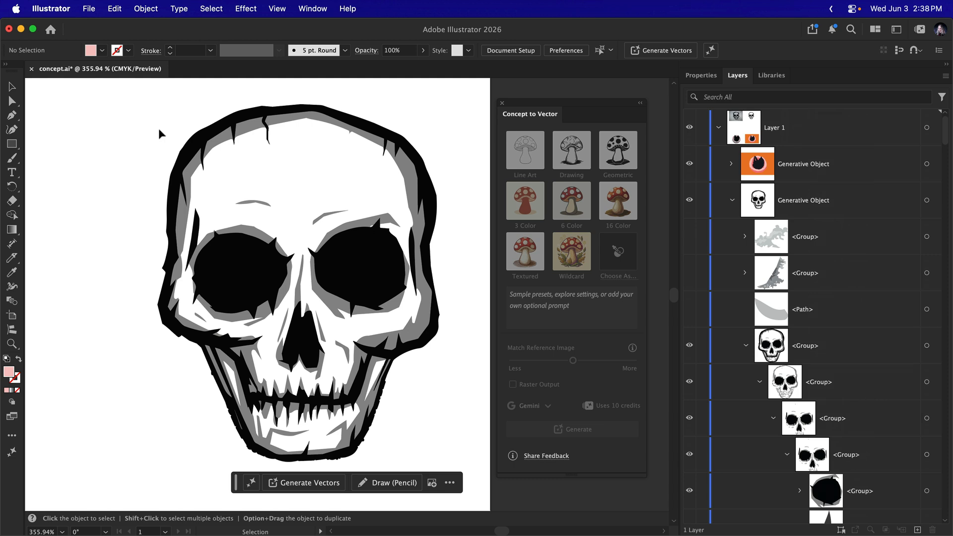
Step: Check the installed Illustrator version in the application's About information, then close it
{"action": "left_click", "coordinate": [58, 9]}
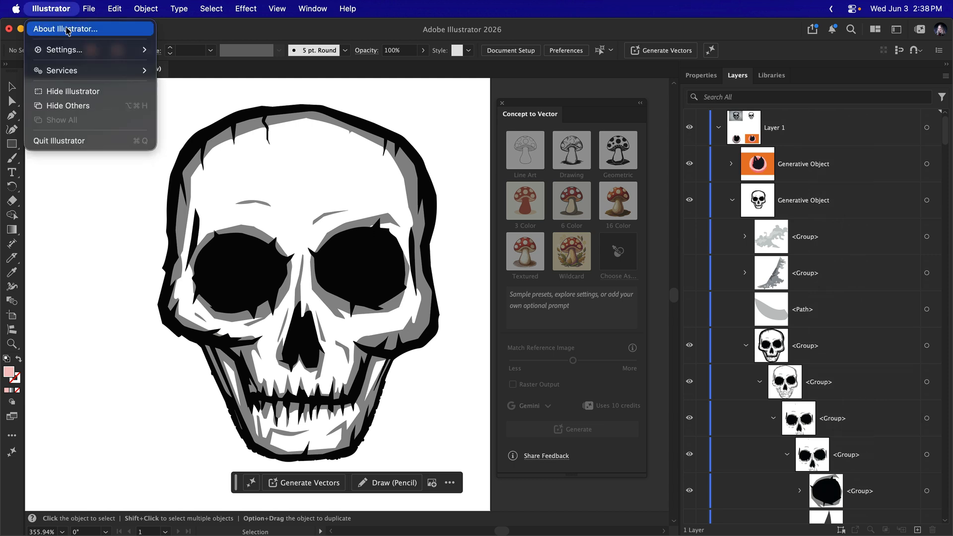
{"action": "left_click", "coordinate": [65, 28]}
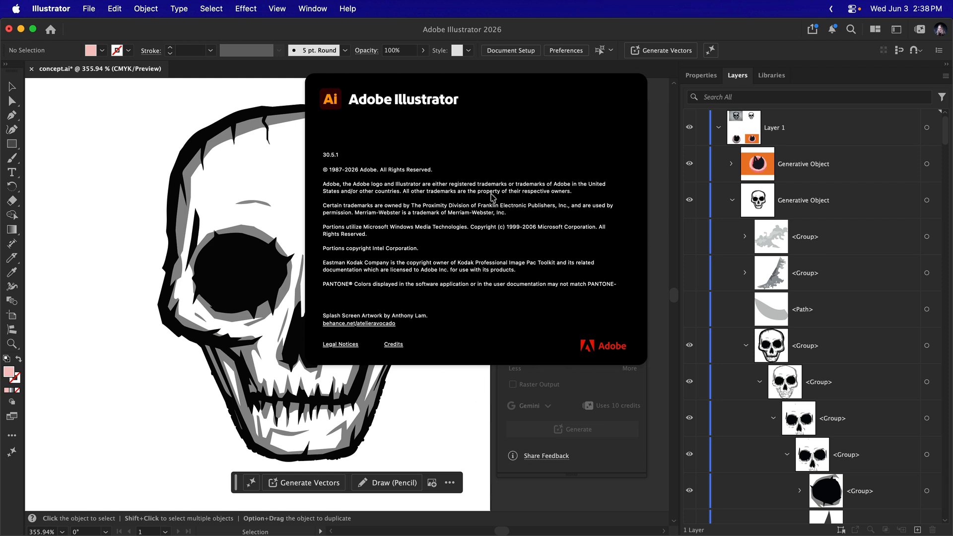
{"action": "left_click", "coordinate": [517, 135]}
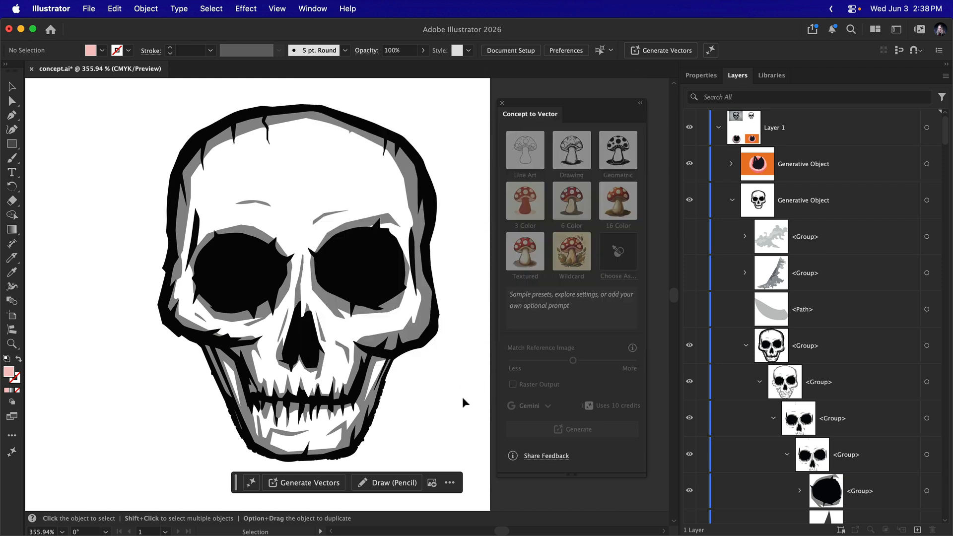